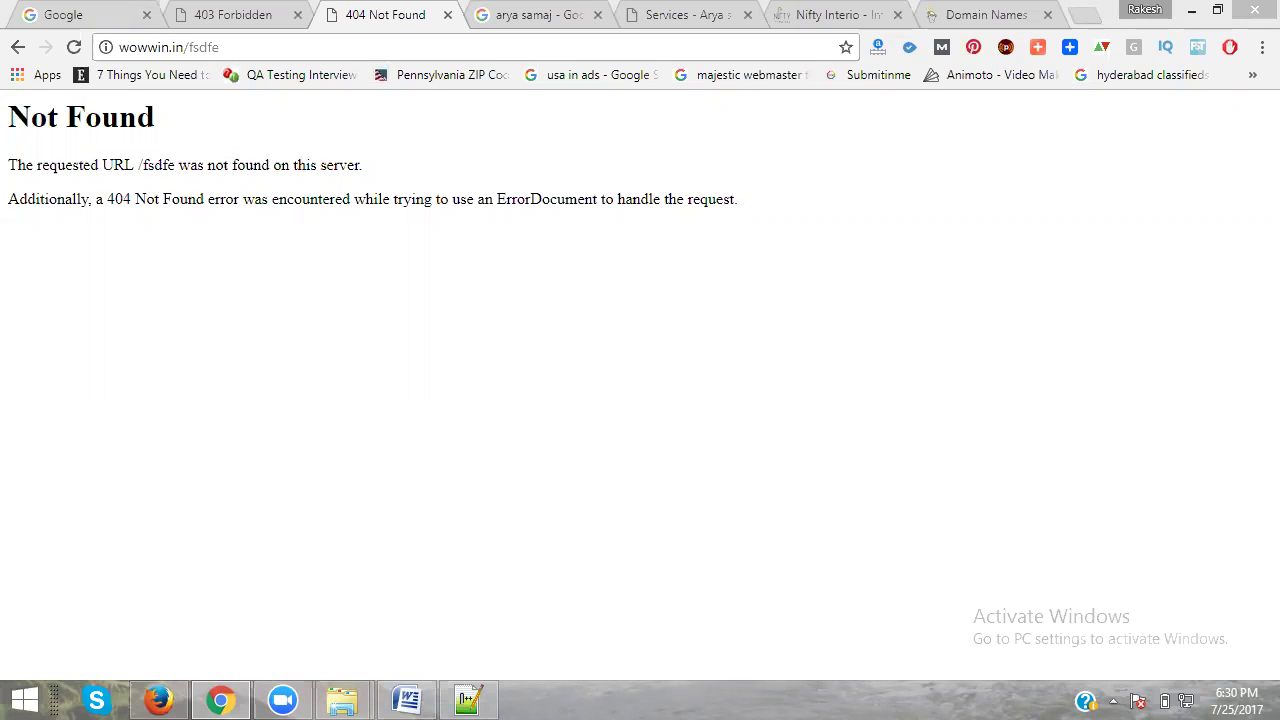
- Switch to Notepad++ to show the .htaccess file with the rule 'ErrorDocument 404 /index.php'
click(482, 697)
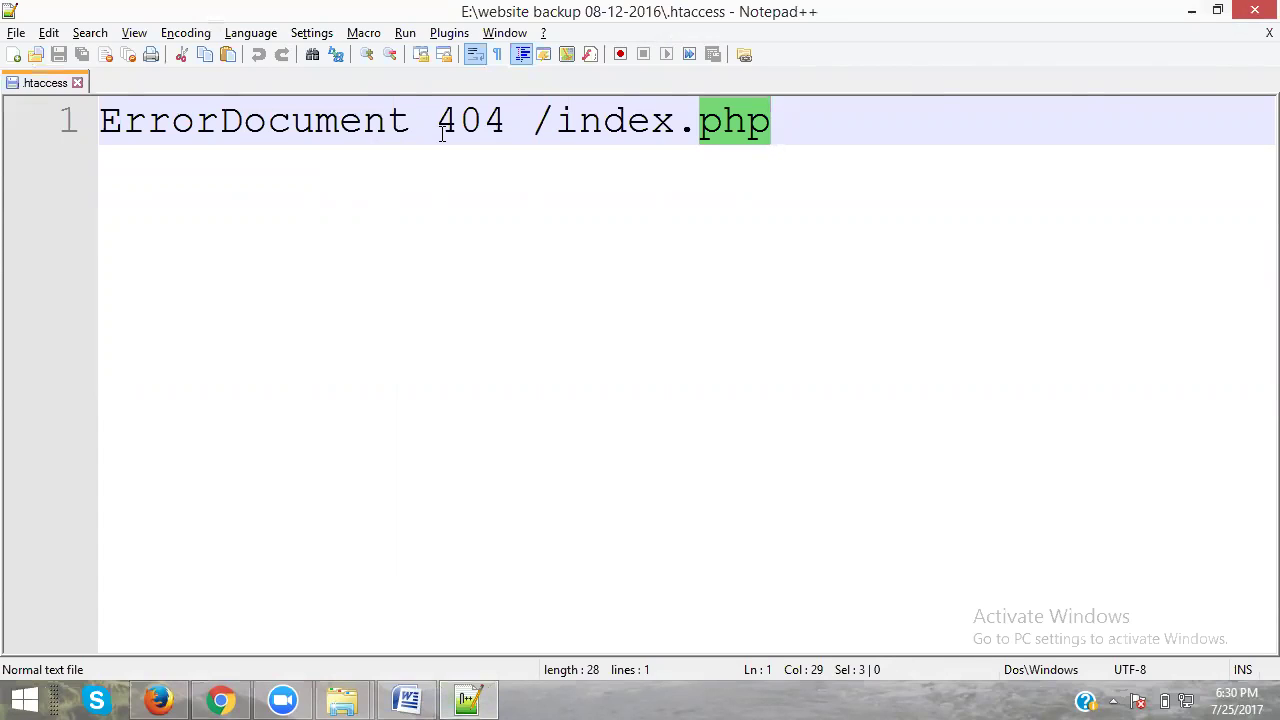
- Save the rule as '.htaccess' in the root of Local Disk (E:) using Save As
click(16, 32)
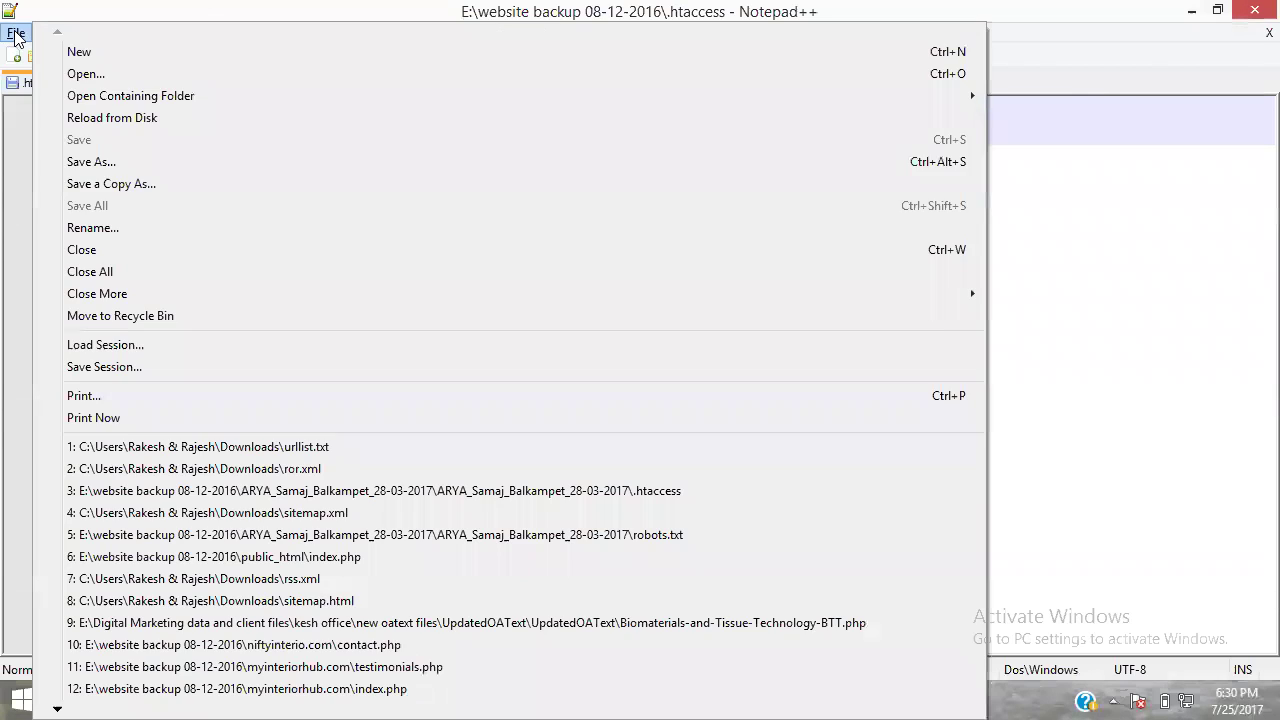
click(64, 160)
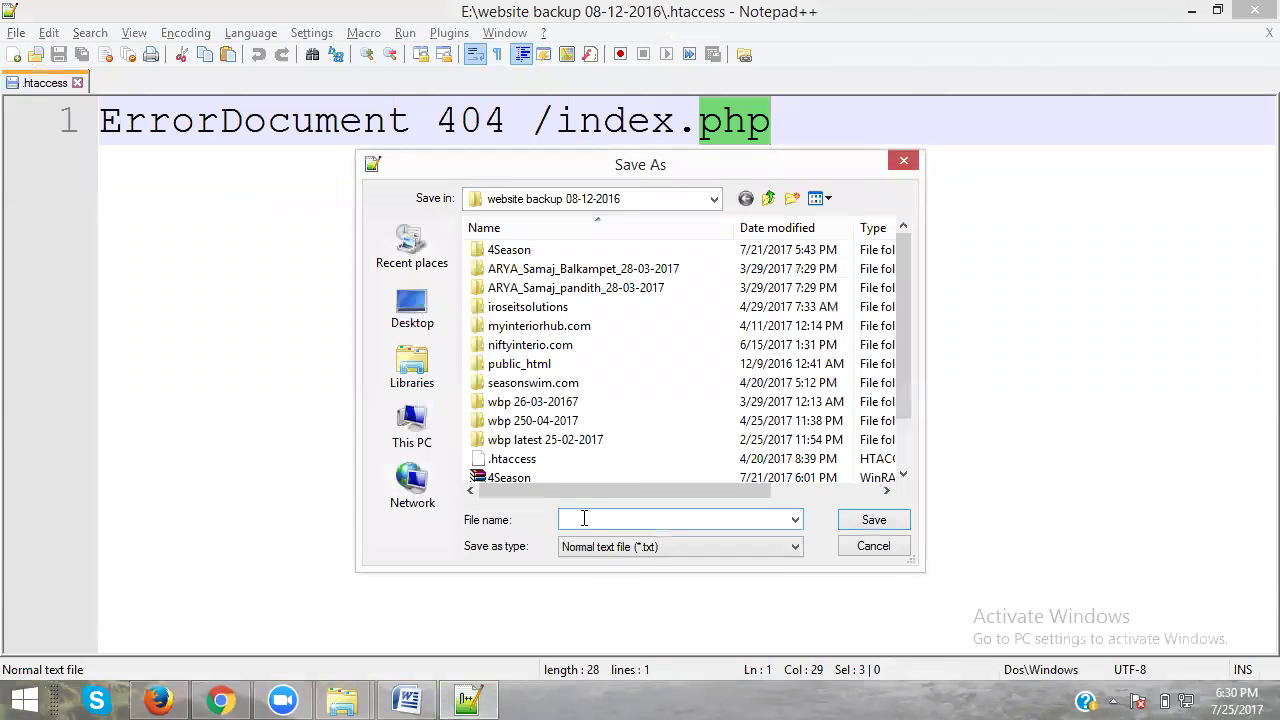
text(.ht)
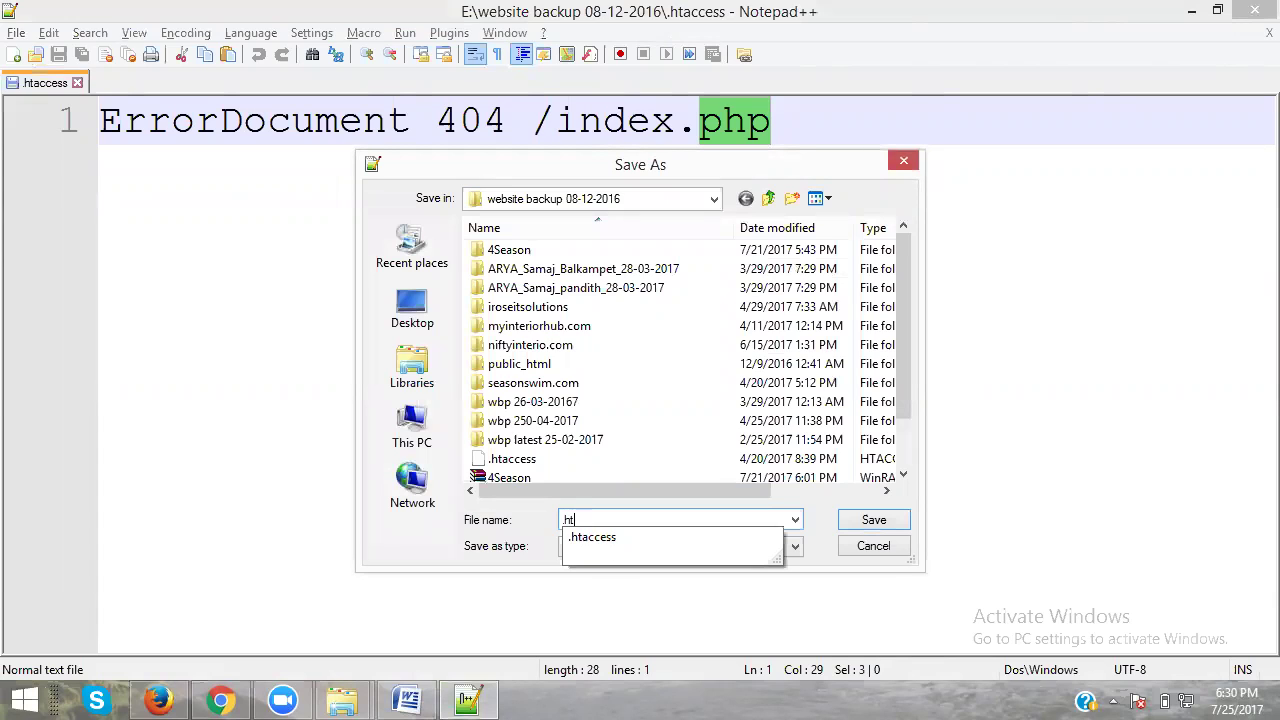
text(access)
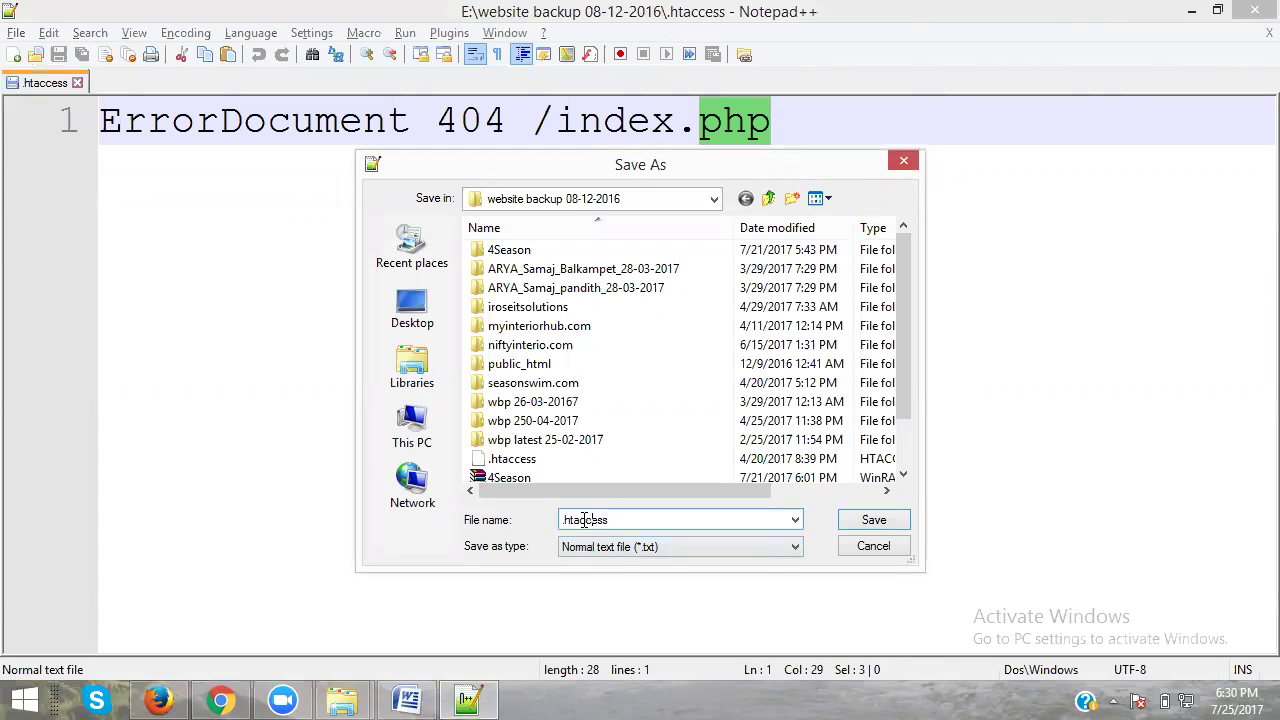
click(420, 435)
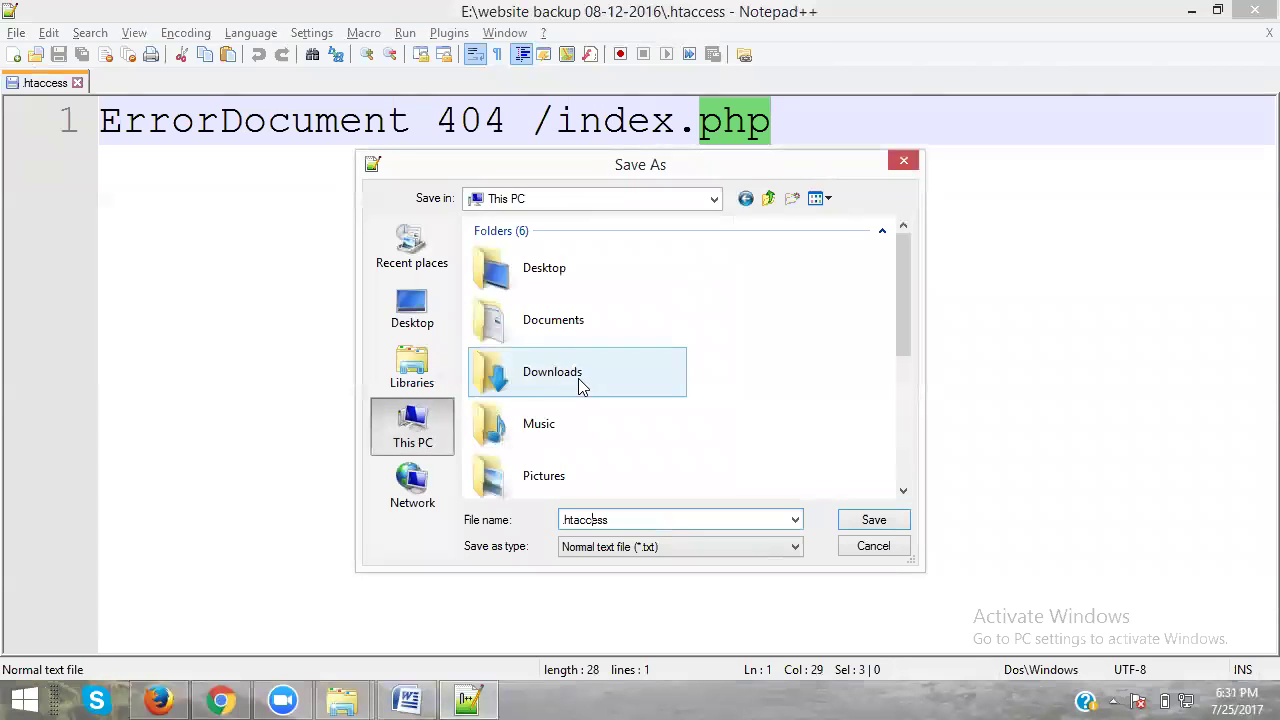
scroll(908, 302, down, 5)
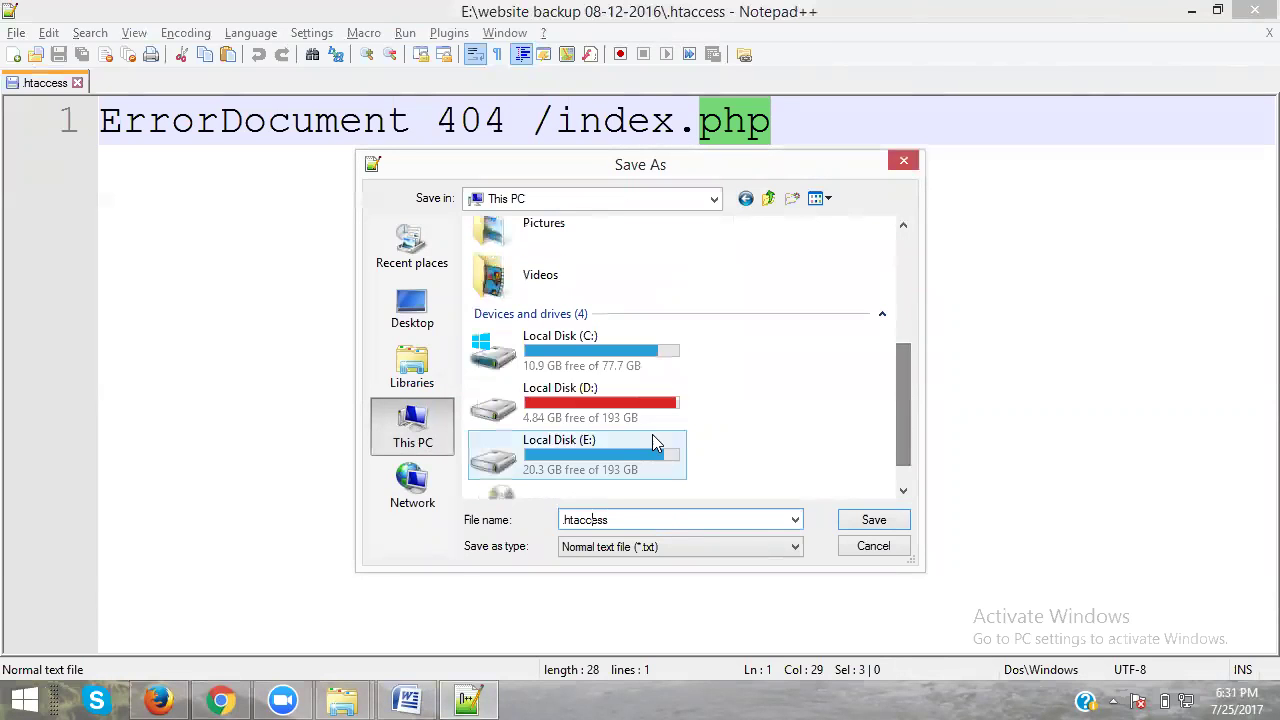
double_click(614, 450)
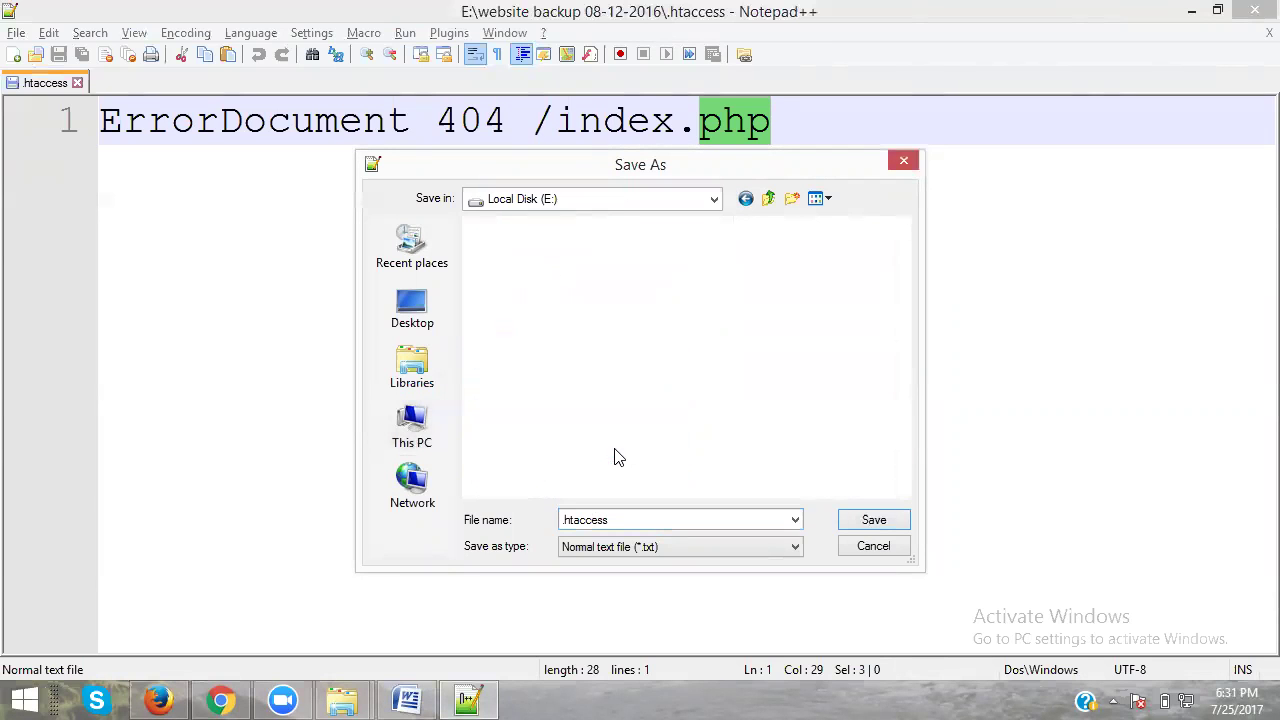
click(886, 524)
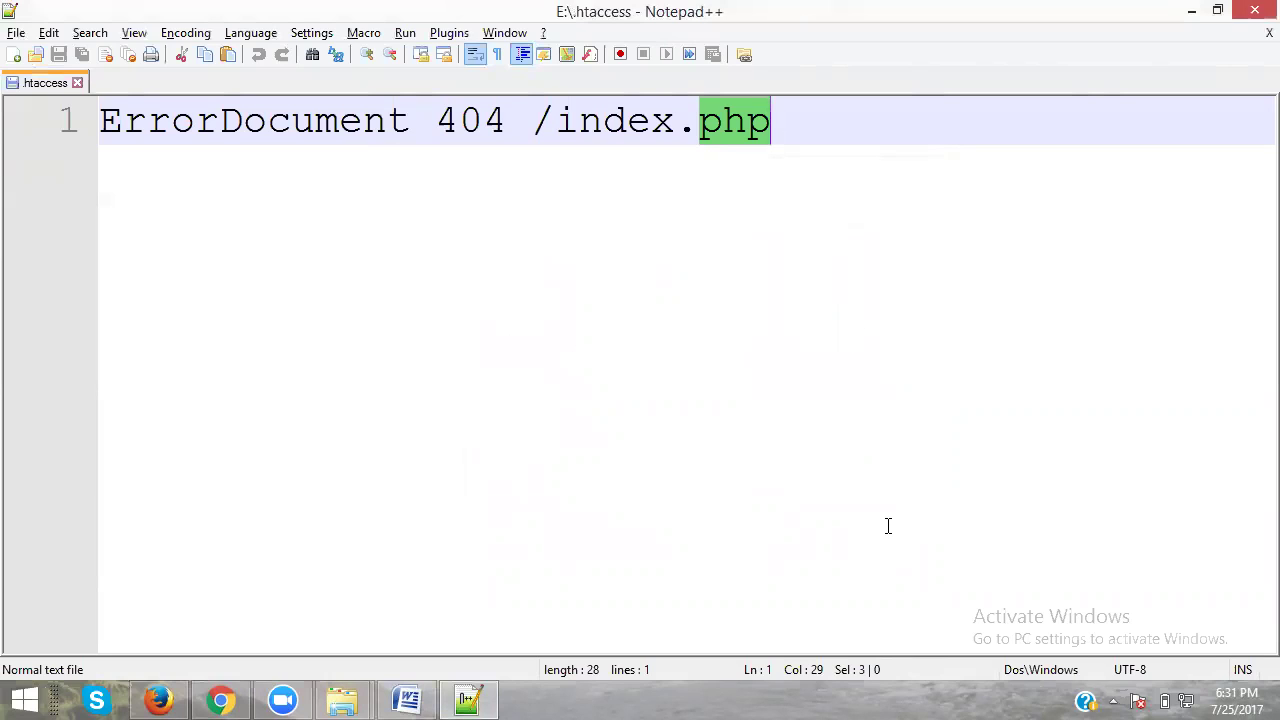
- Bring Chrome forward and switch to the Nifty Interiors tab
click(225, 700)
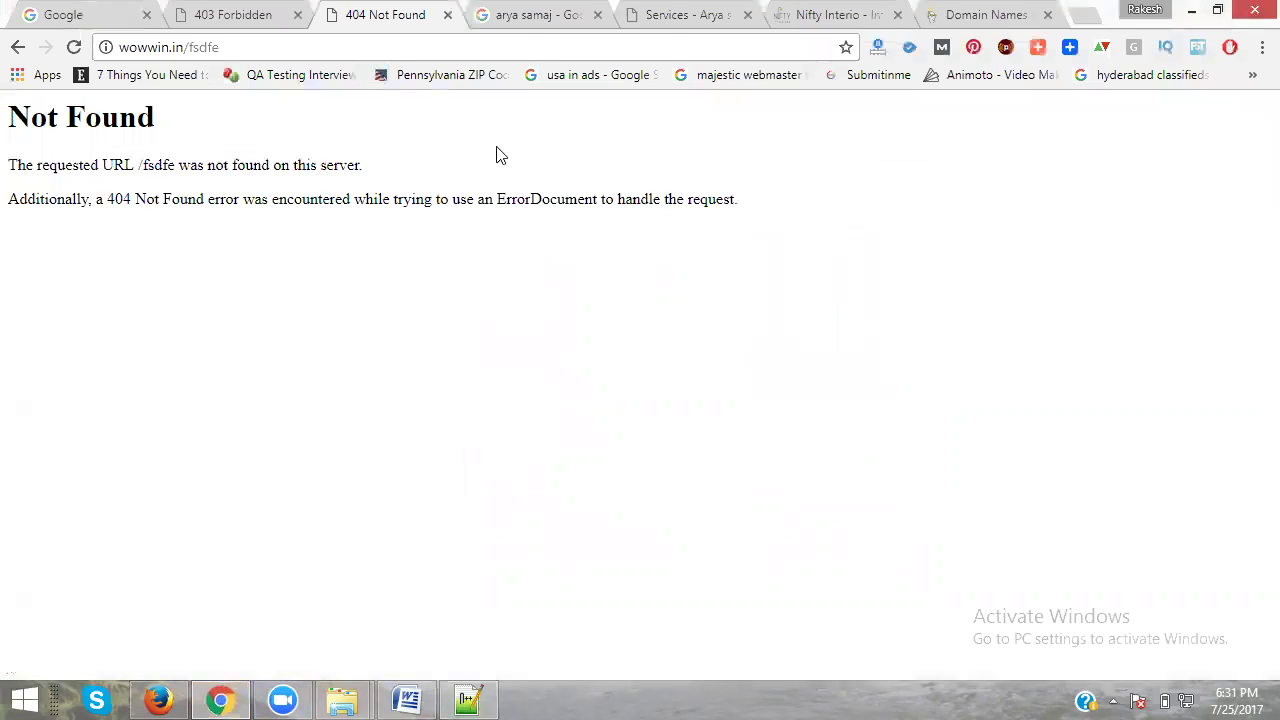
click(690, 15)
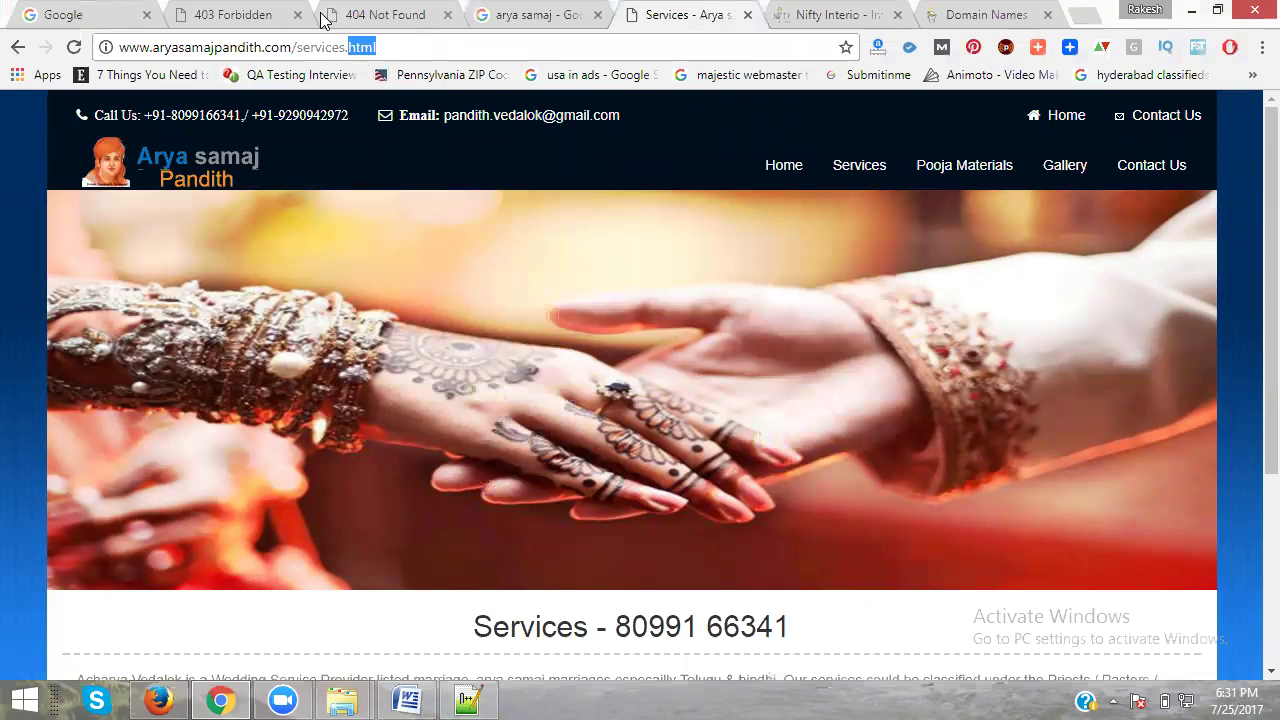
click(810, 15)
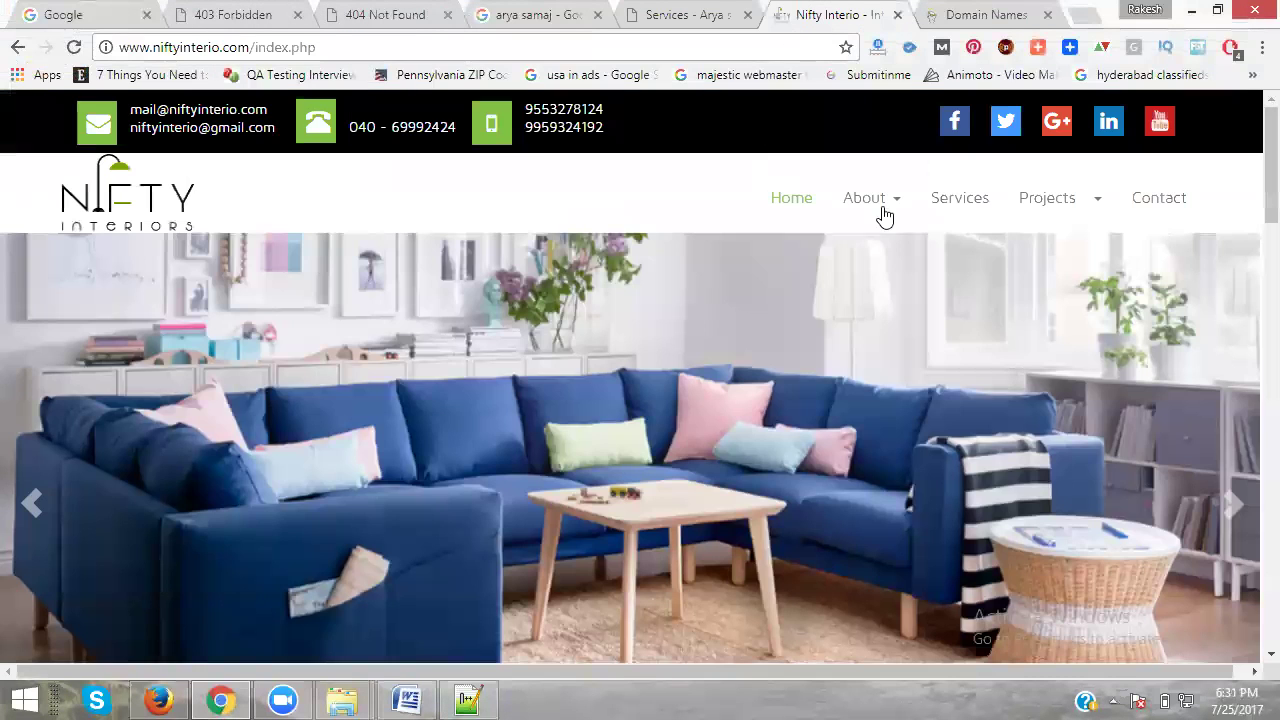
- Open the site's Services page and select services.php in the address bar
click(962, 200)
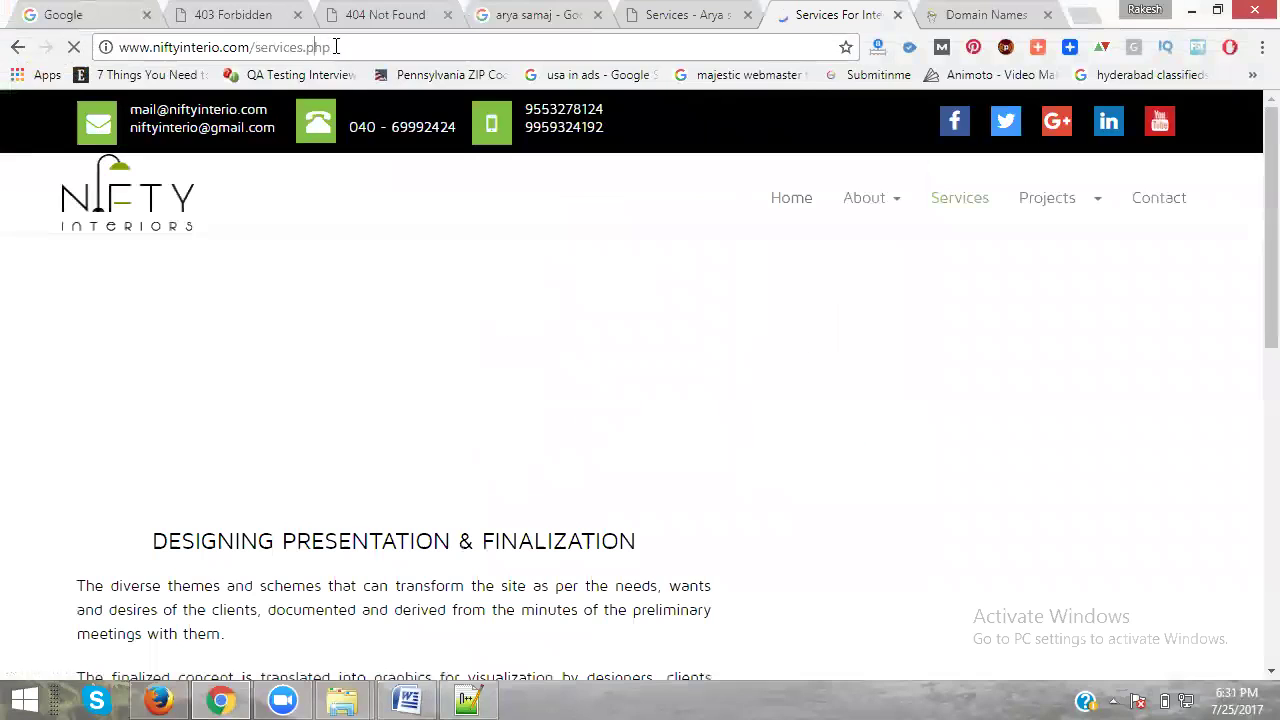
drag(312, 47, 341, 45)
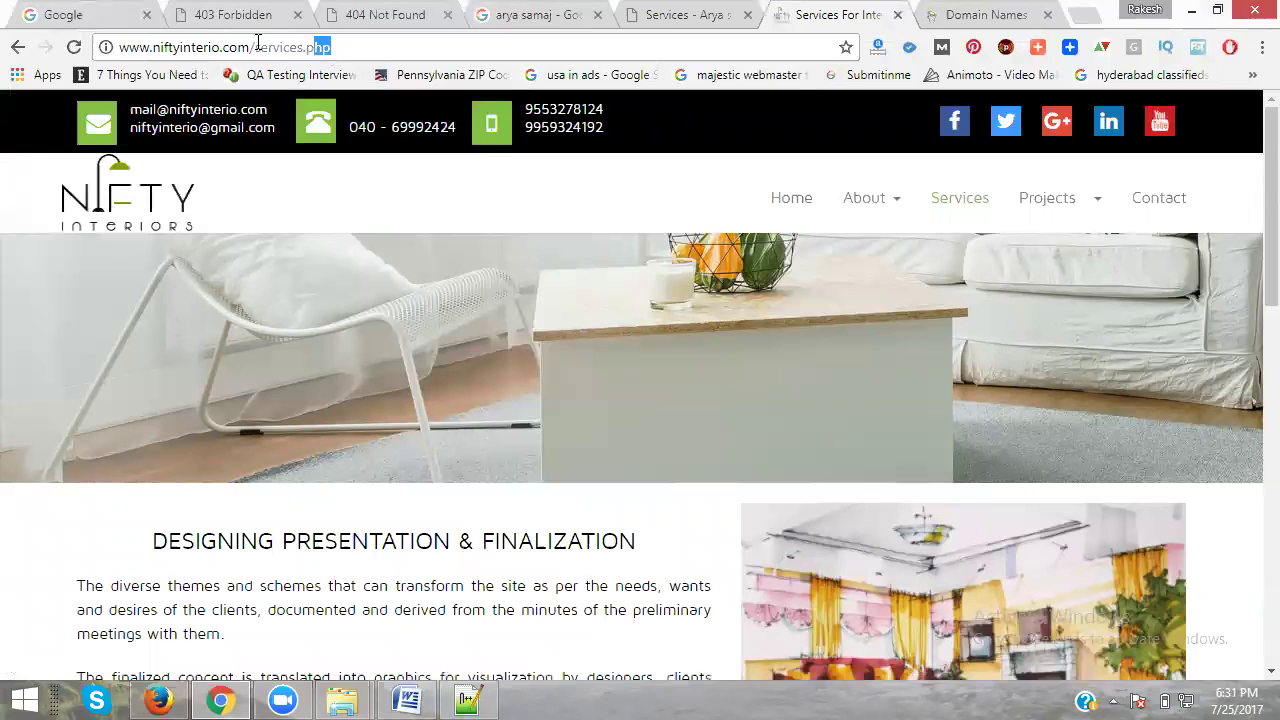
drag(257, 47, 474, 57)
key(BackSpace)
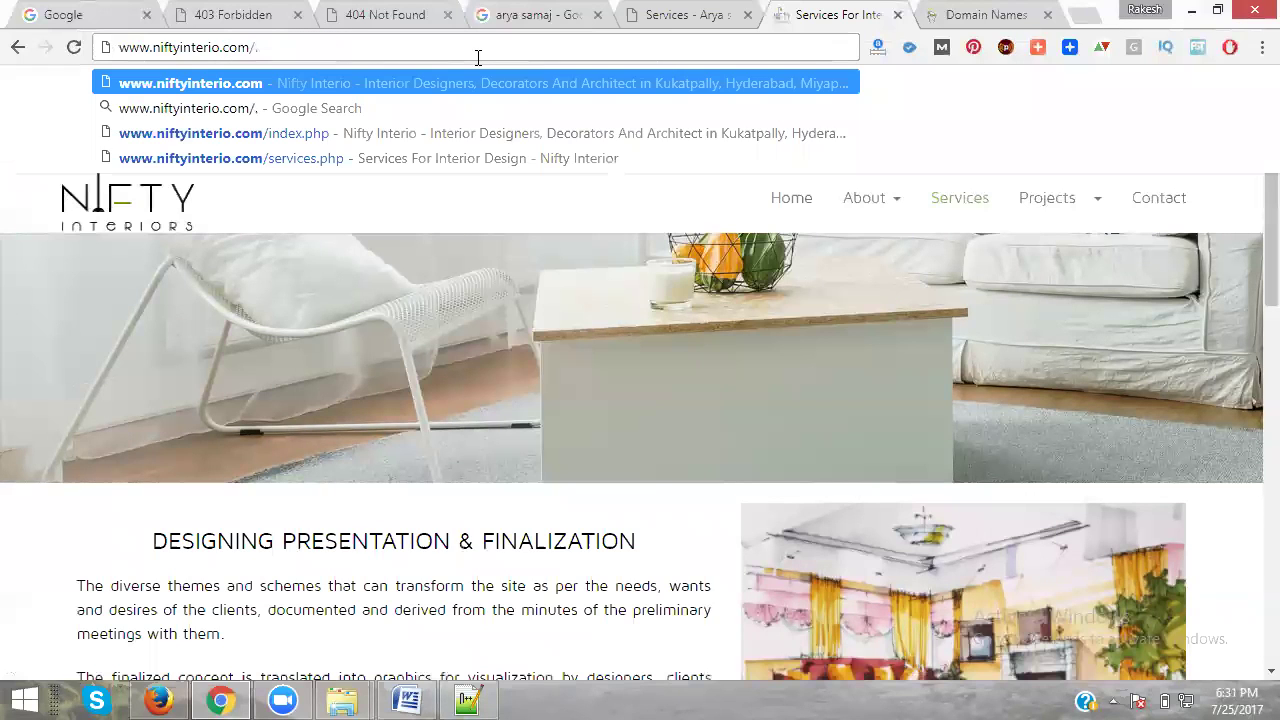
text(.htaccess)
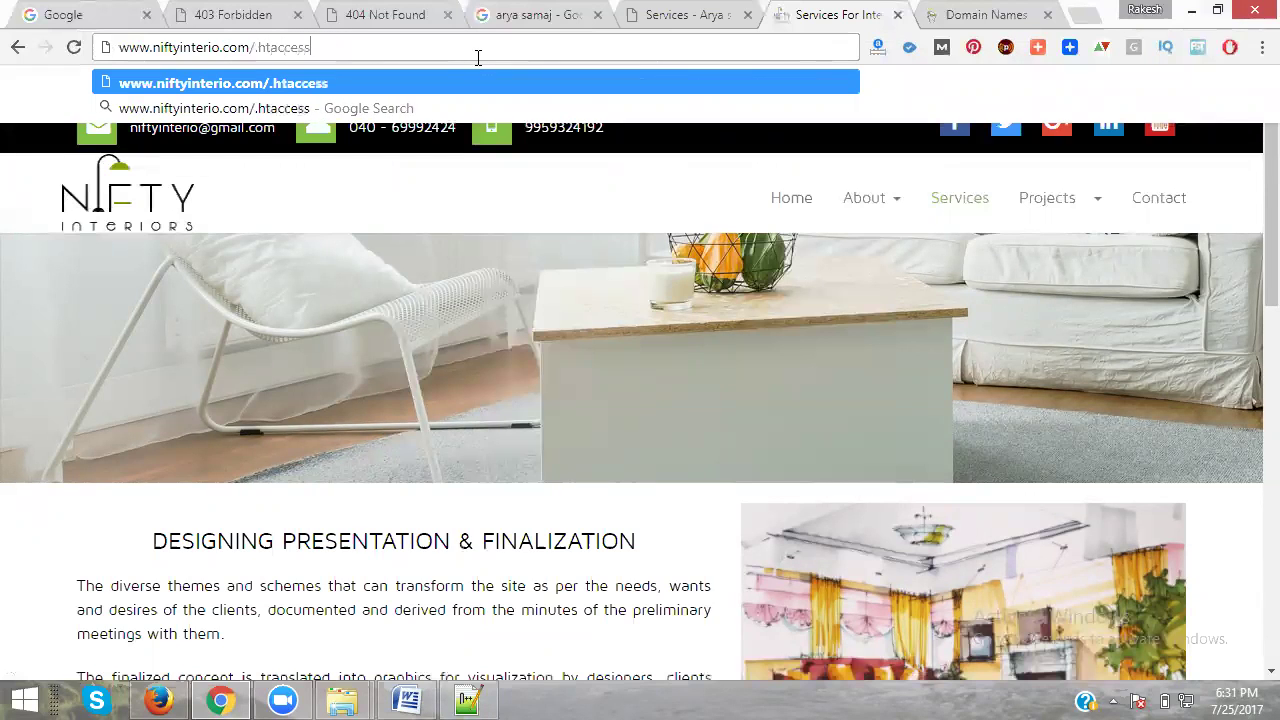
key(Return)
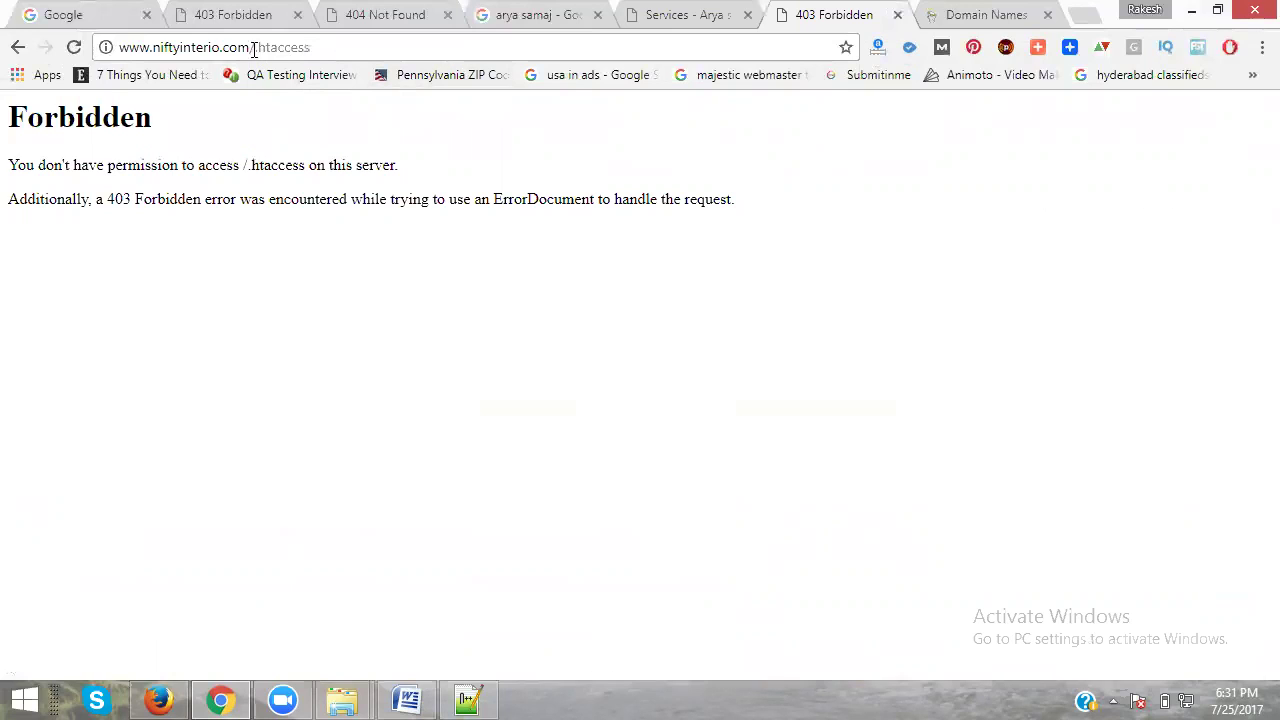
drag(256, 47, 460, 44)
text(fkheiufiegu)
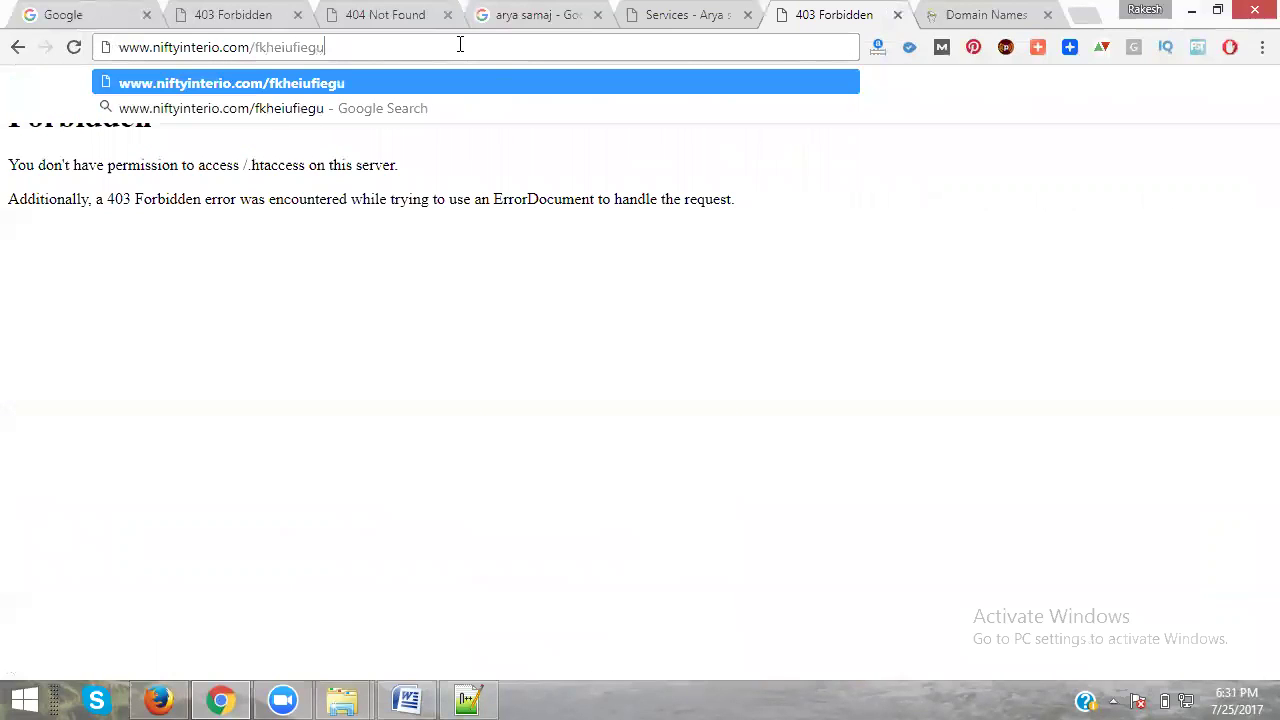
key(Return)
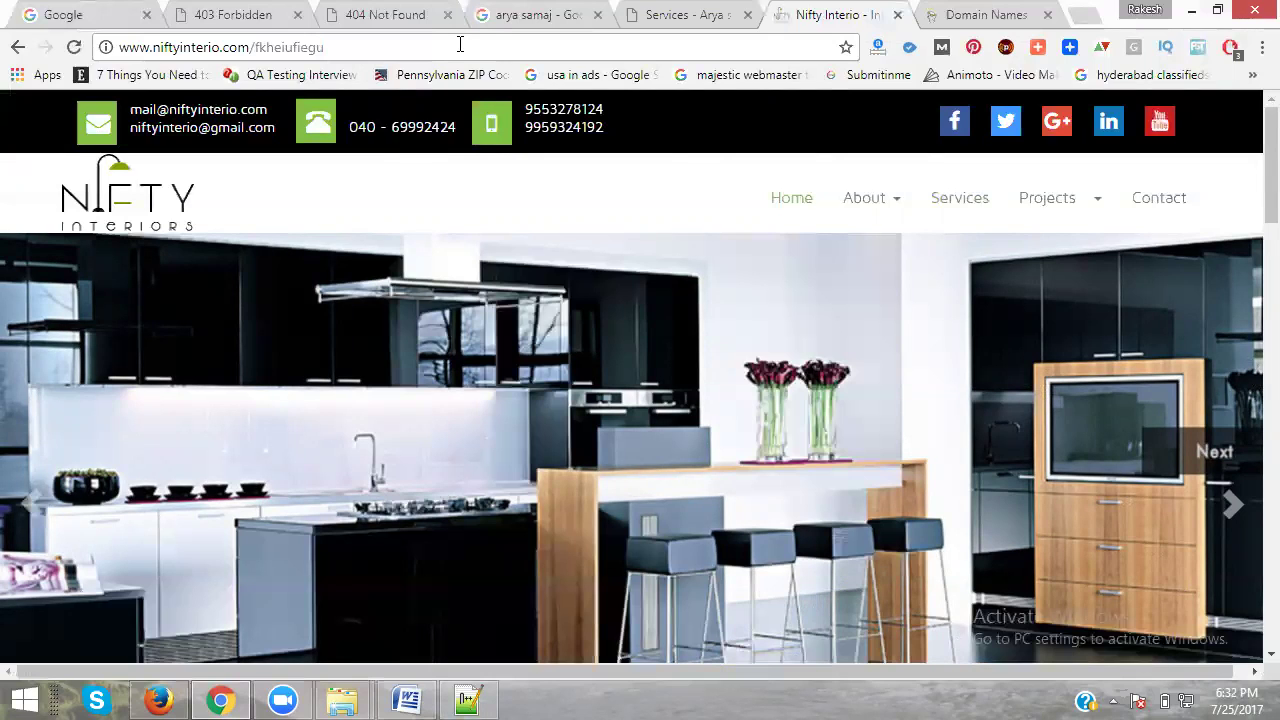
key(alt+Left)
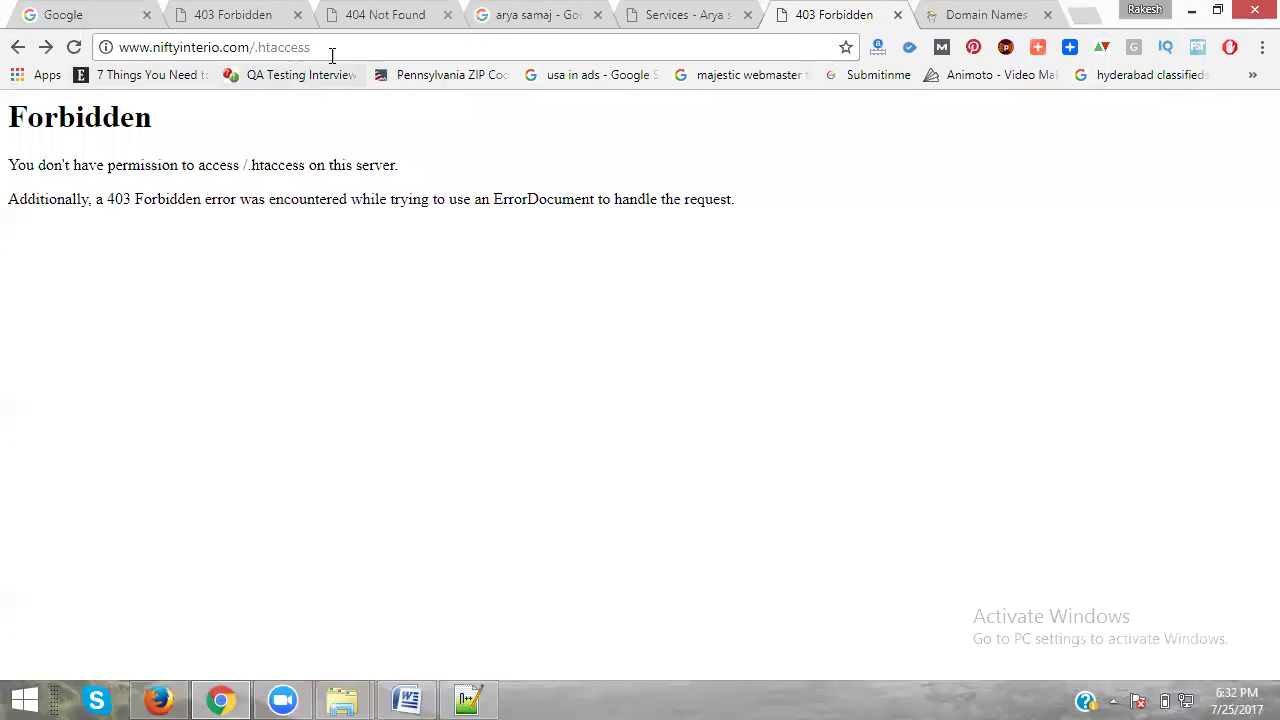
- Select and delete 'htaccess' in the address bar to retype it
click(340, 46)
double_click(340, 46)
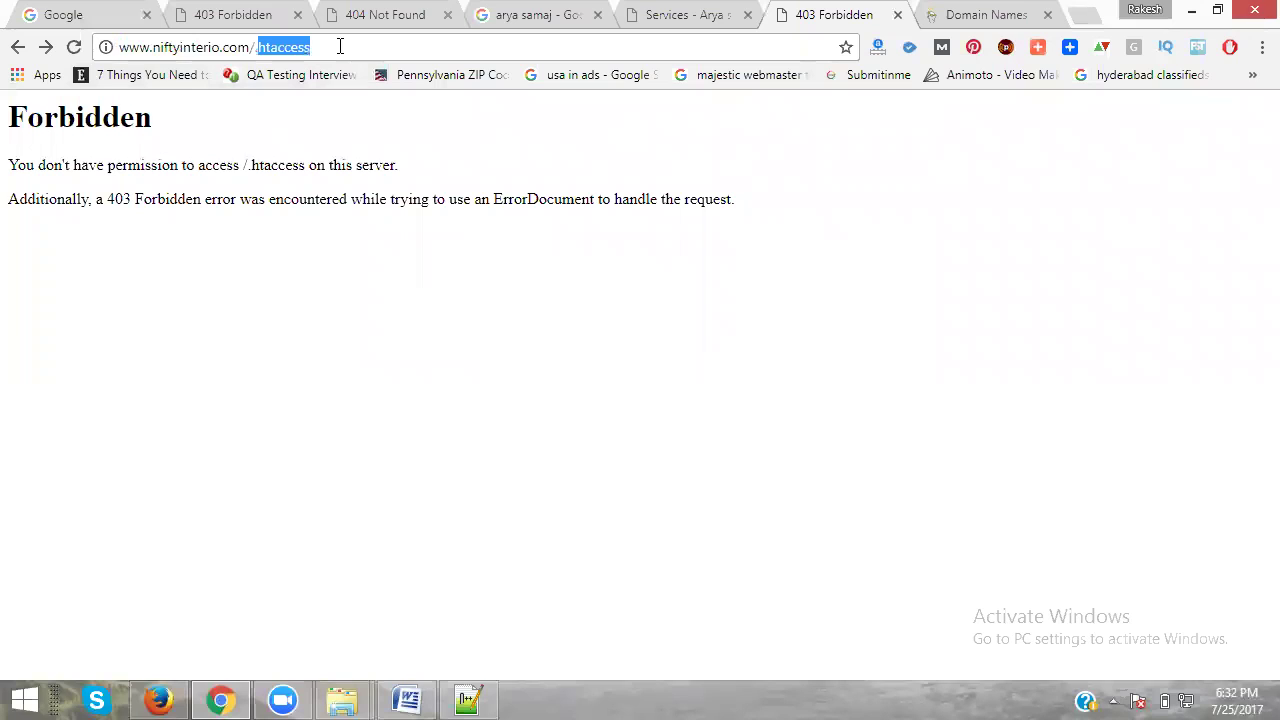
key(BackSpace)
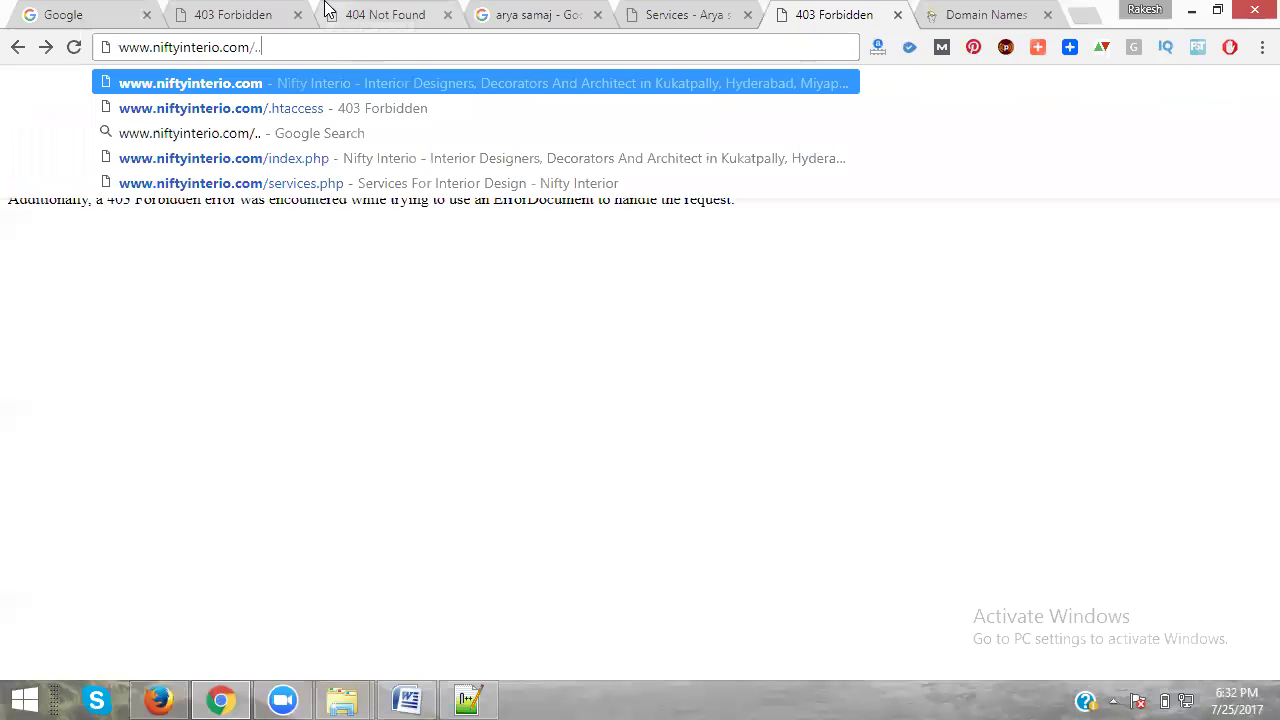
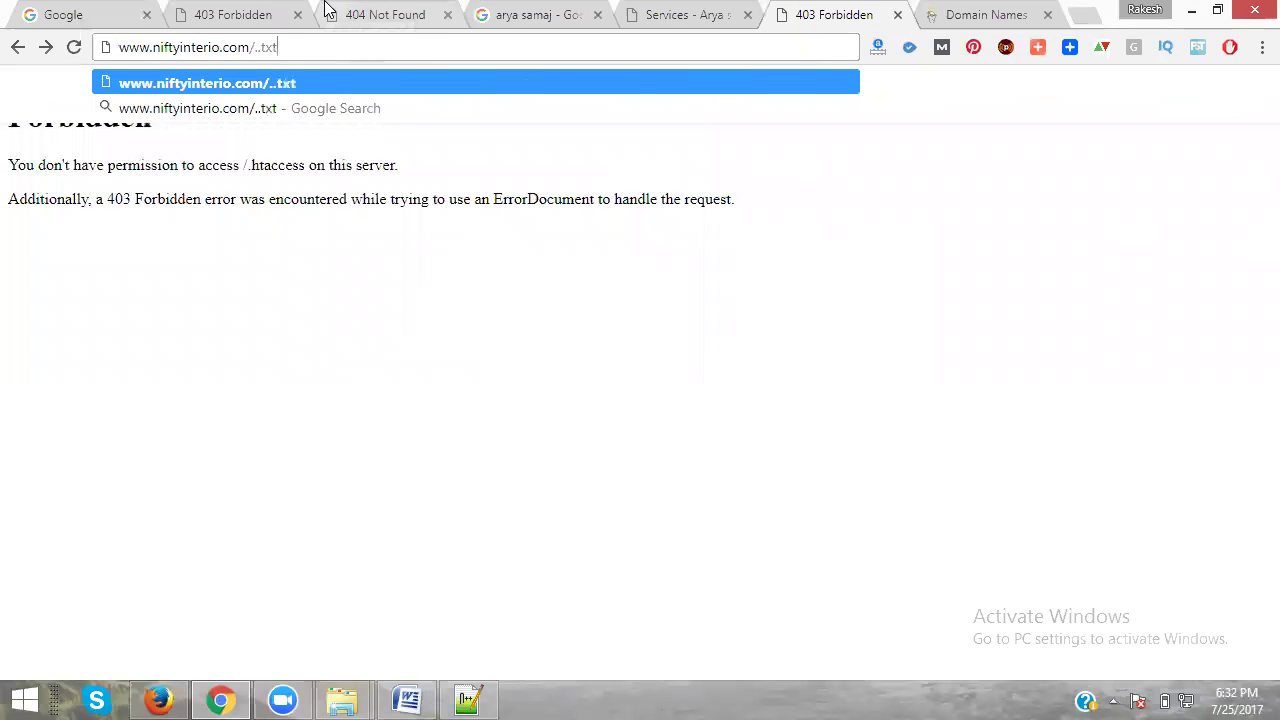
- Request the .htaccess.txt file address in the browser
key(ctrl+z)
text(.)
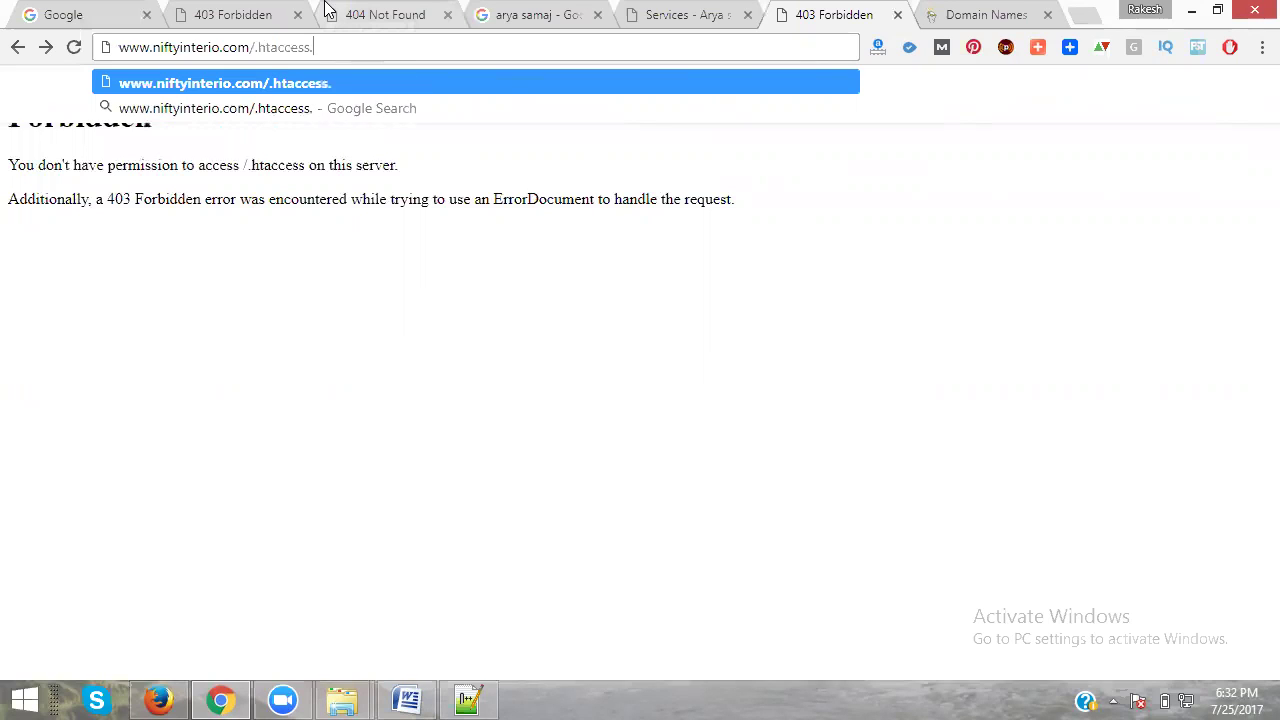
text(txt)
key(Return)
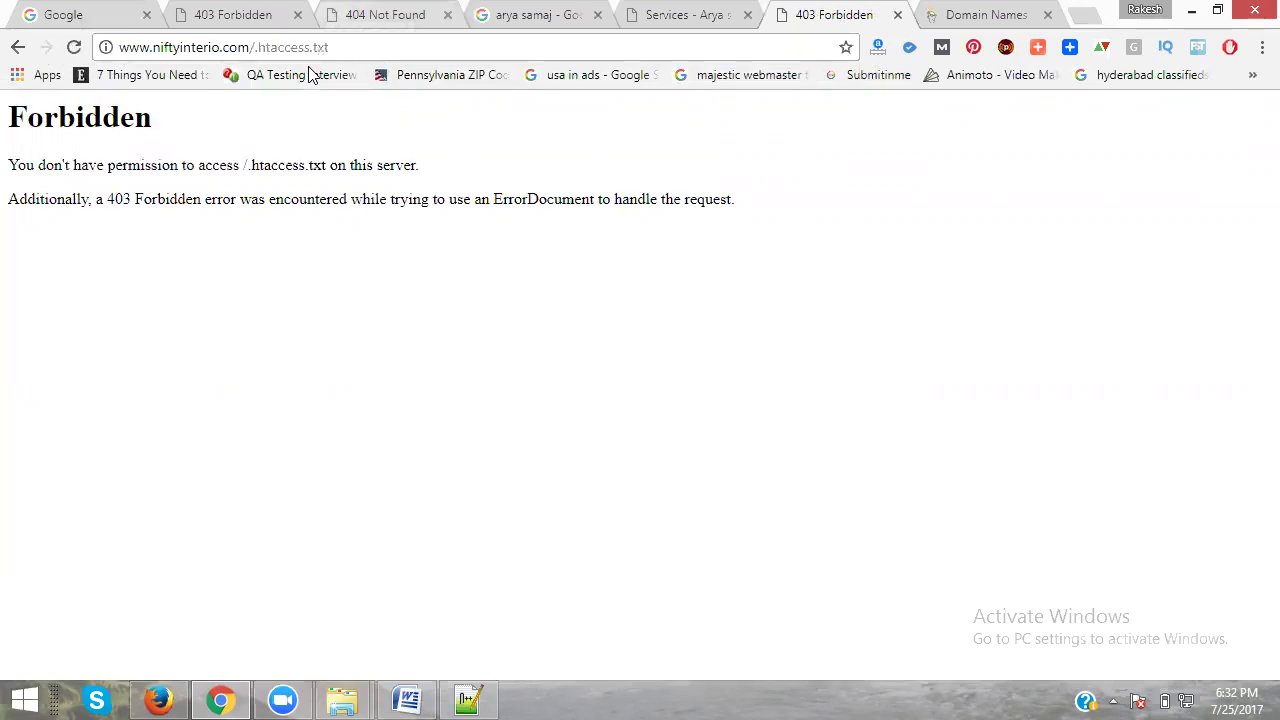
- Switch to the wowwin.in tab and remove the fsdfe path to load the home page
click(252, 14)
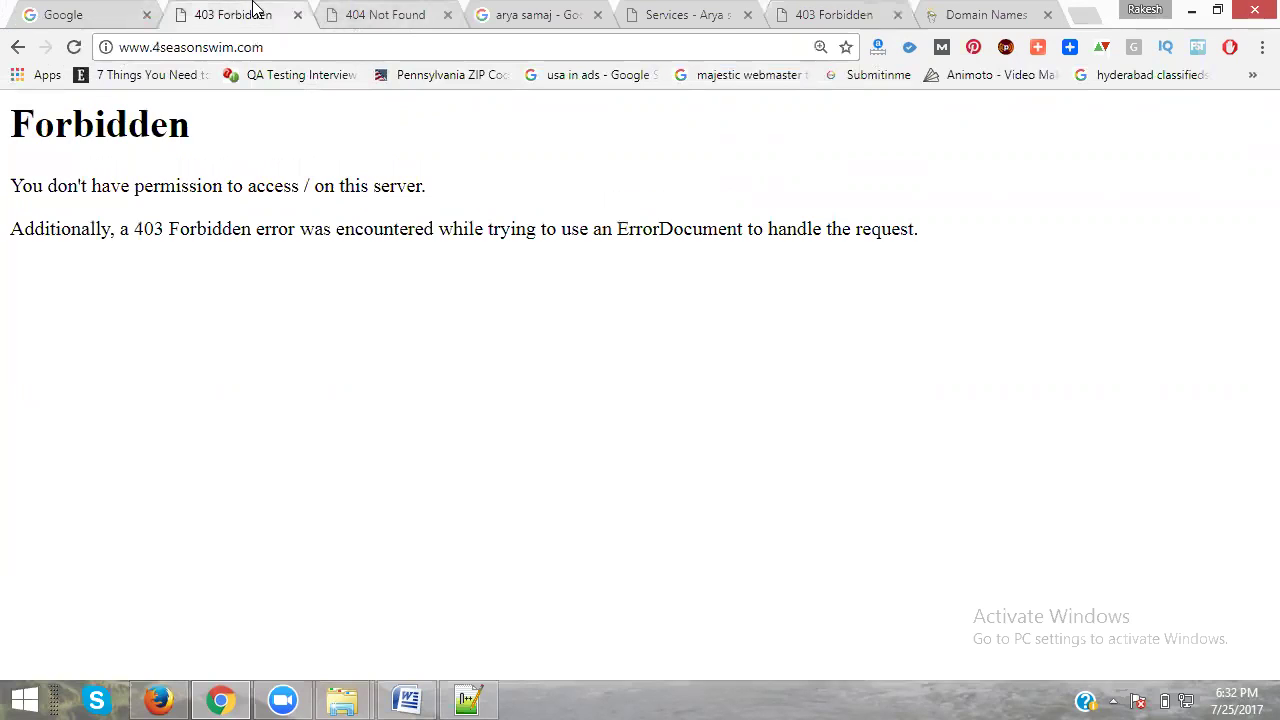
click(370, 18)
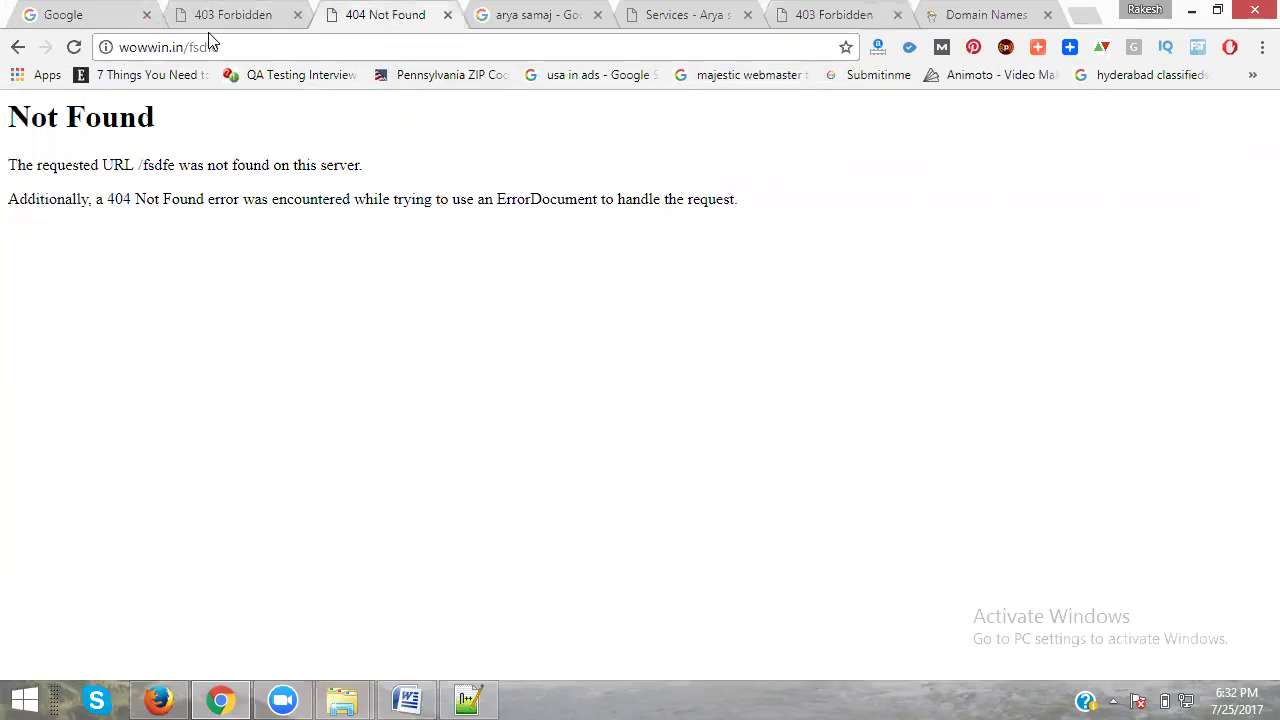
drag(189, 46, 256, 46)
key(BackSpace)
key(Return)
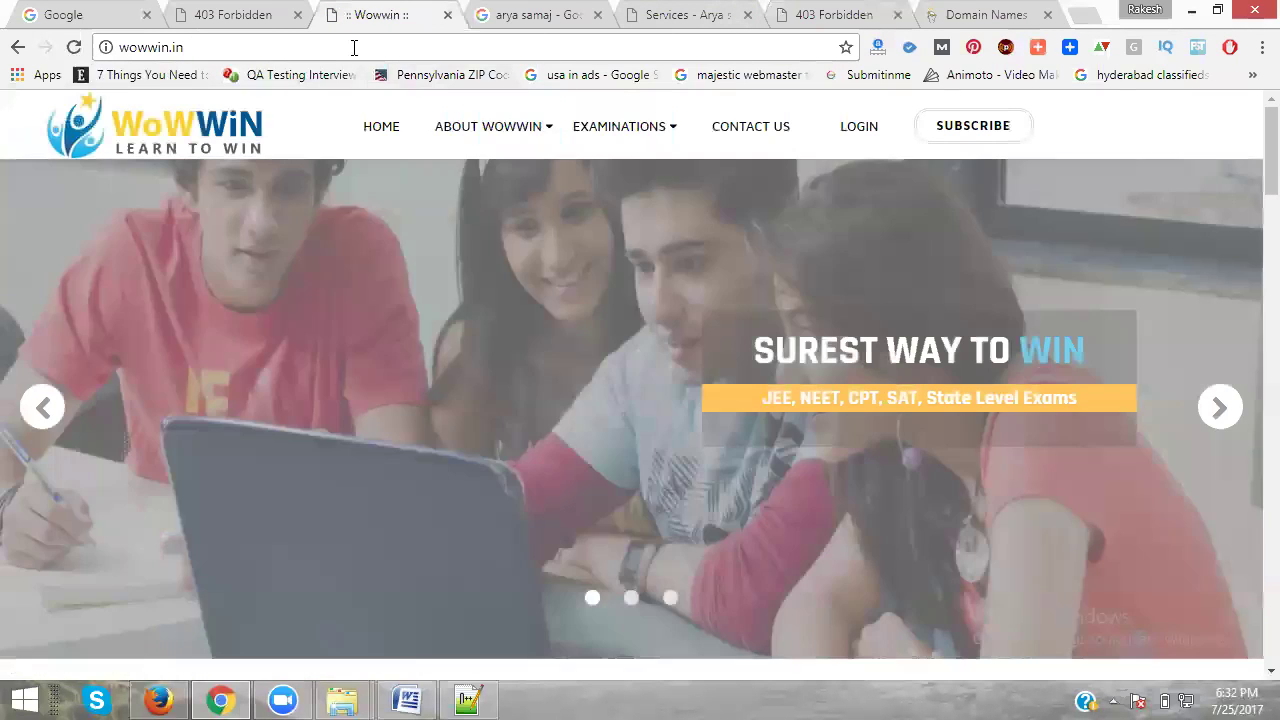
- Load the made-up address wowwin.in/cbwmfwbs, which shows 404 Not Found
double_click(330, 43)
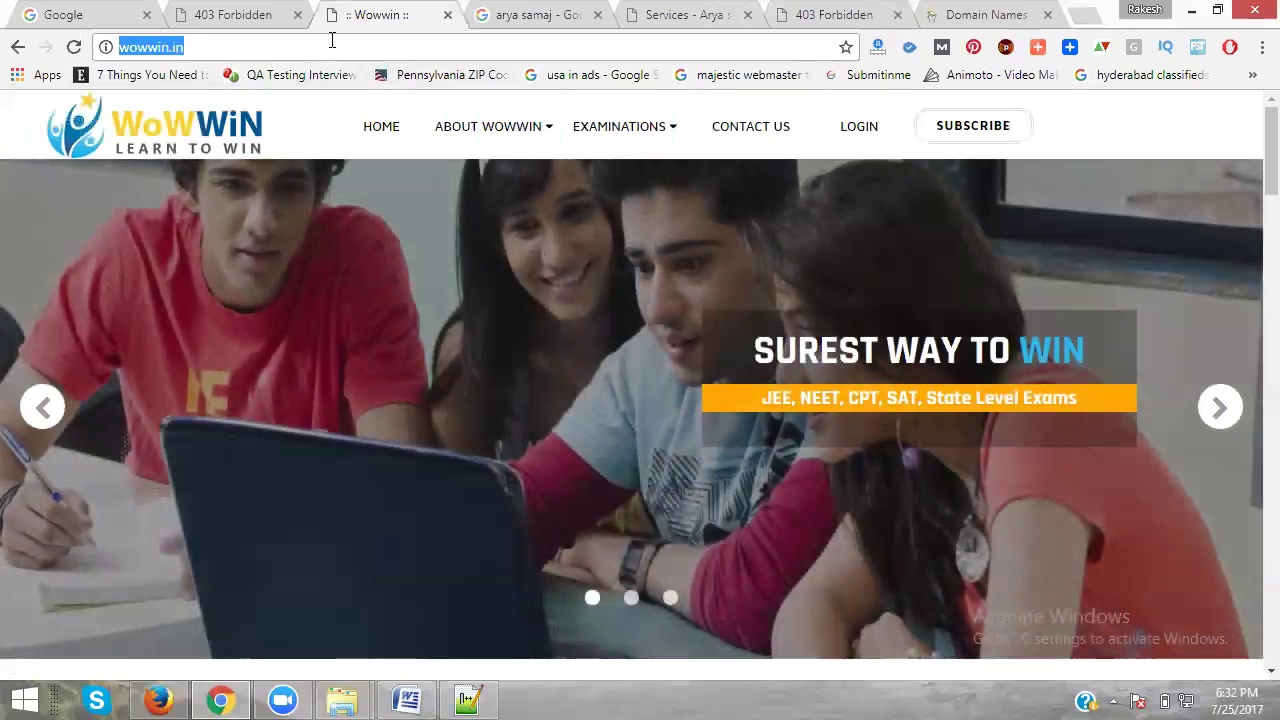
text(in/cbwmfwbs)
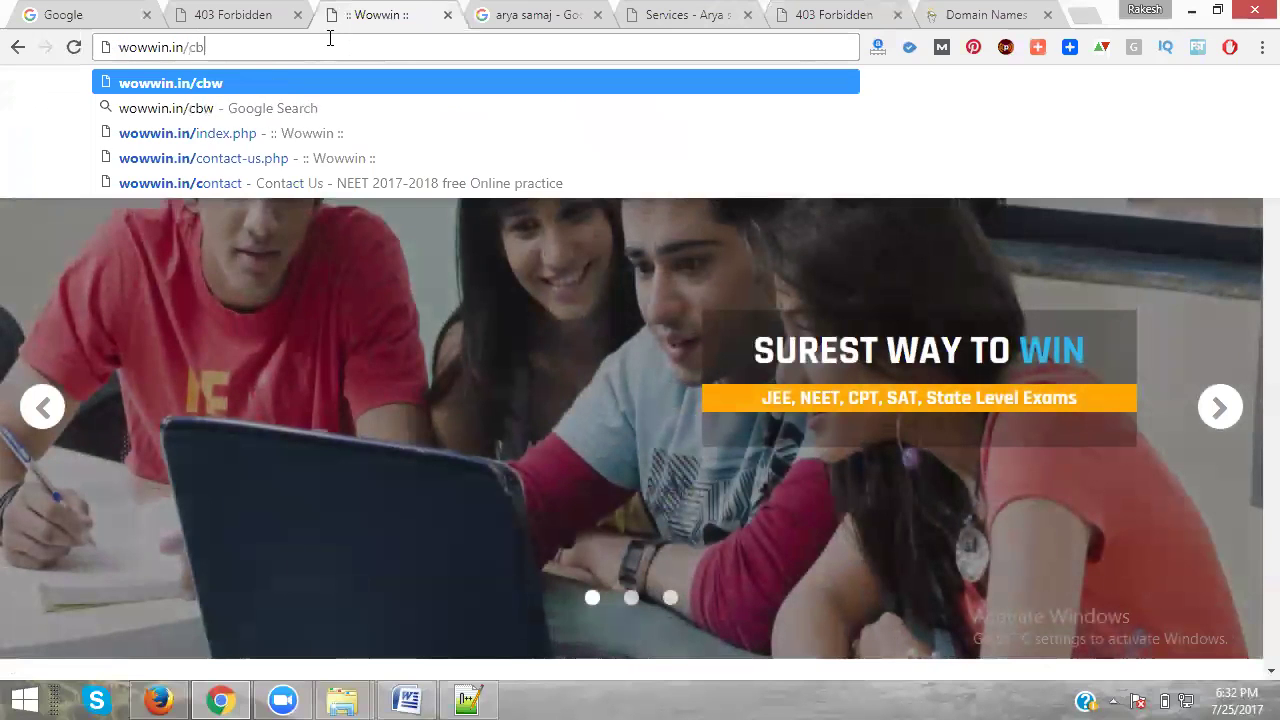
key(Return)
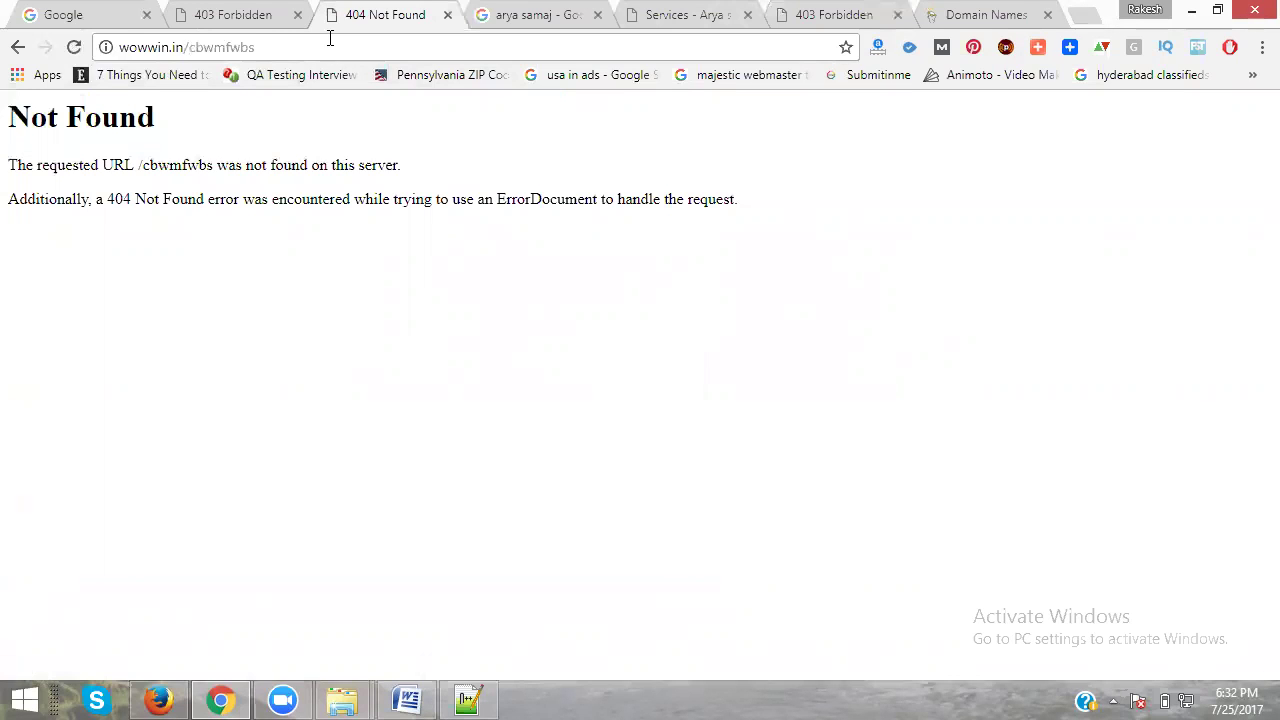
- Sign in to GoDaddy from the Domain Names page, submitting the account username and password
click(985, 15)
click(1026, 110)
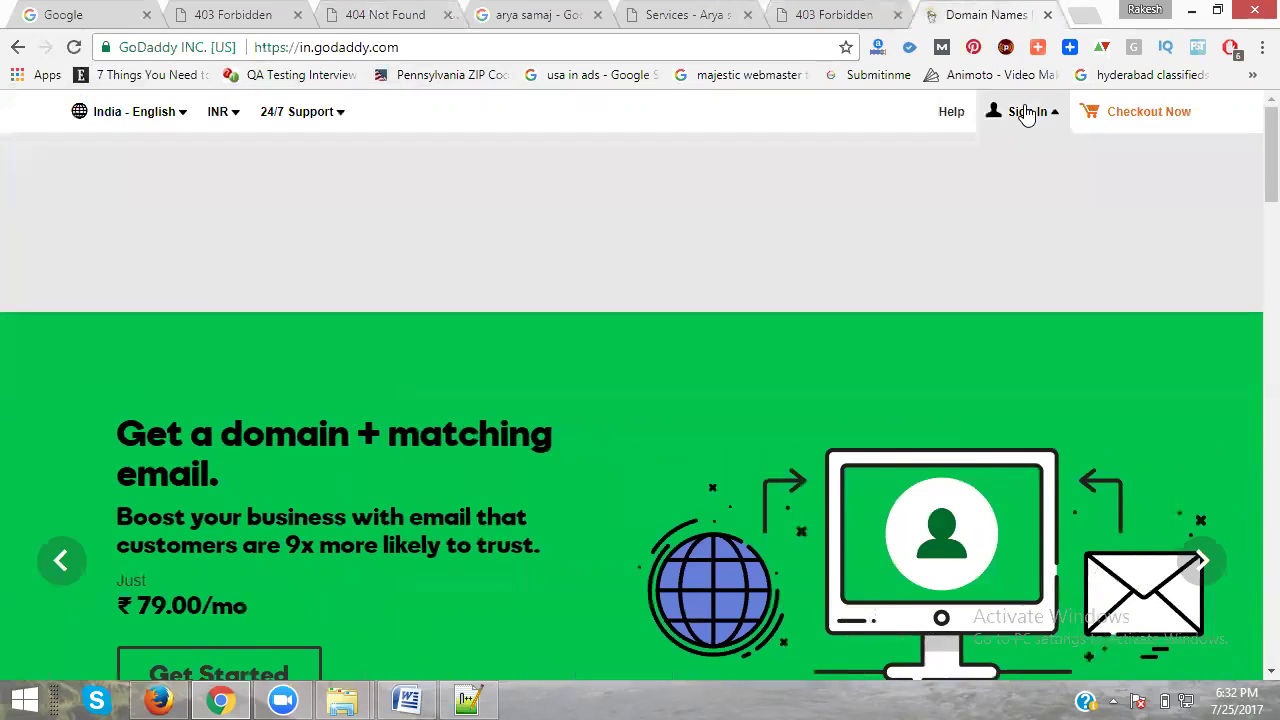
click(890, 285)
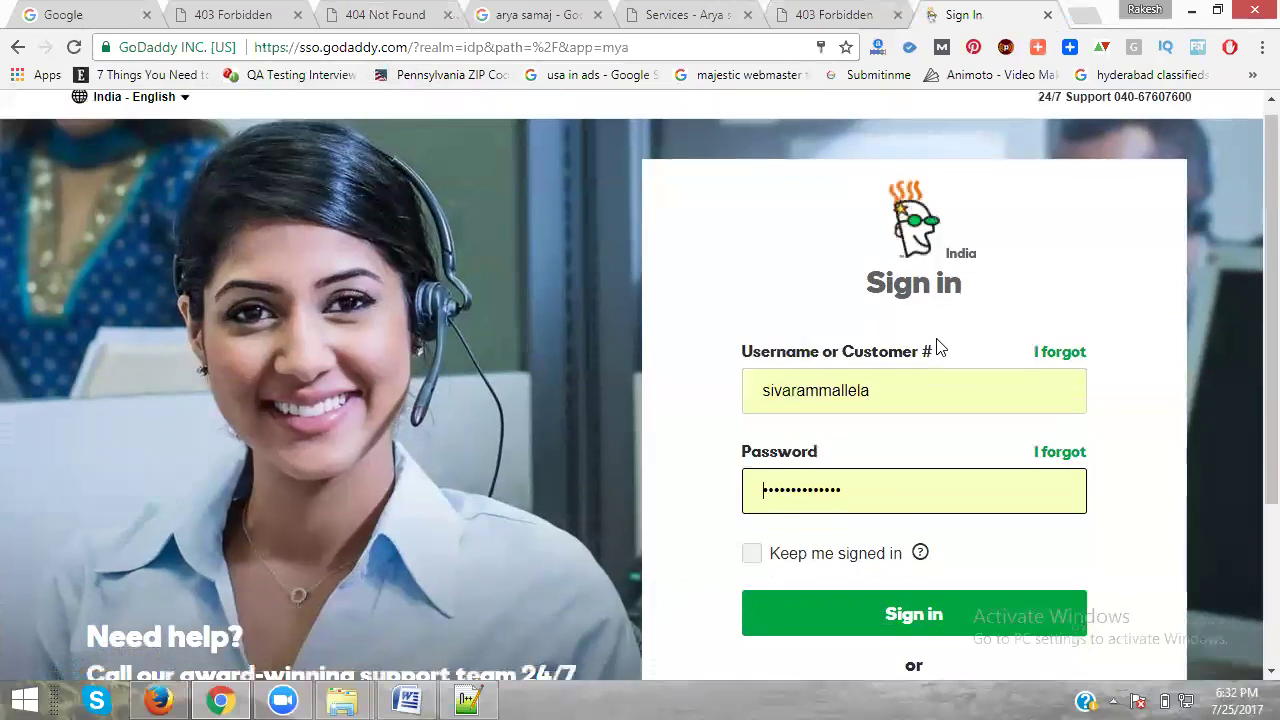
scroll(938, 347, down, 3)
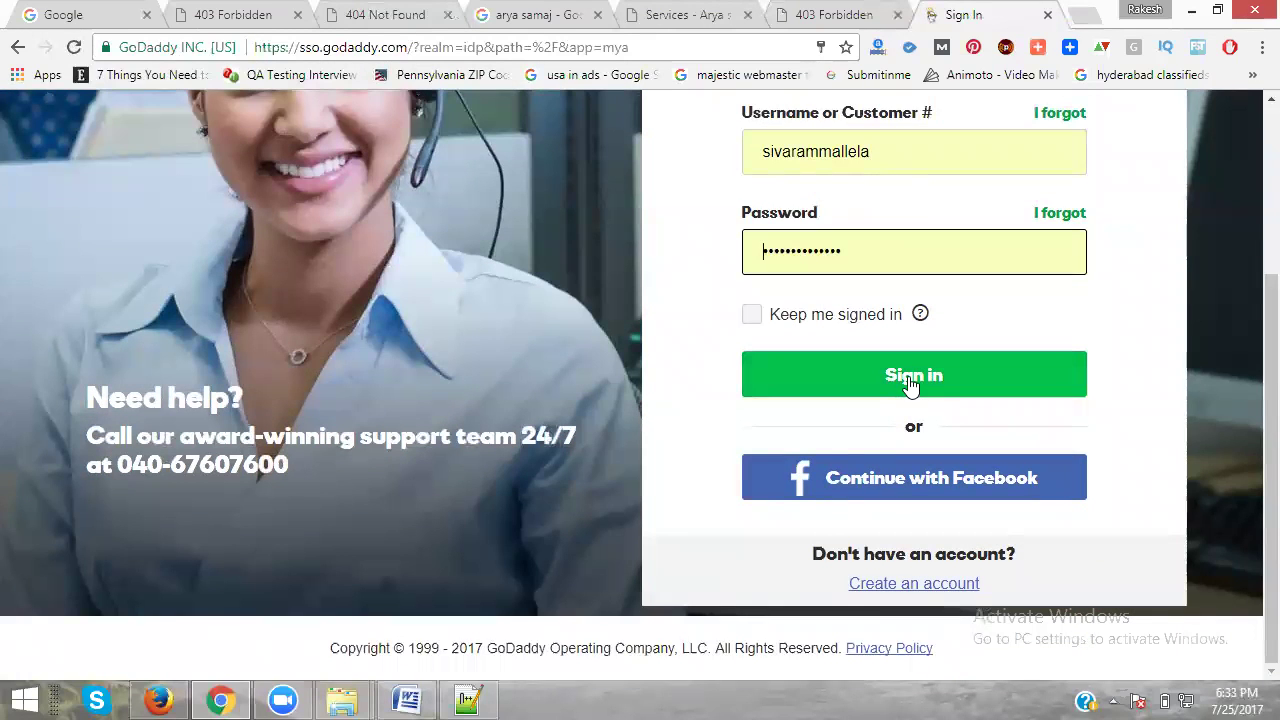
click(911, 384)
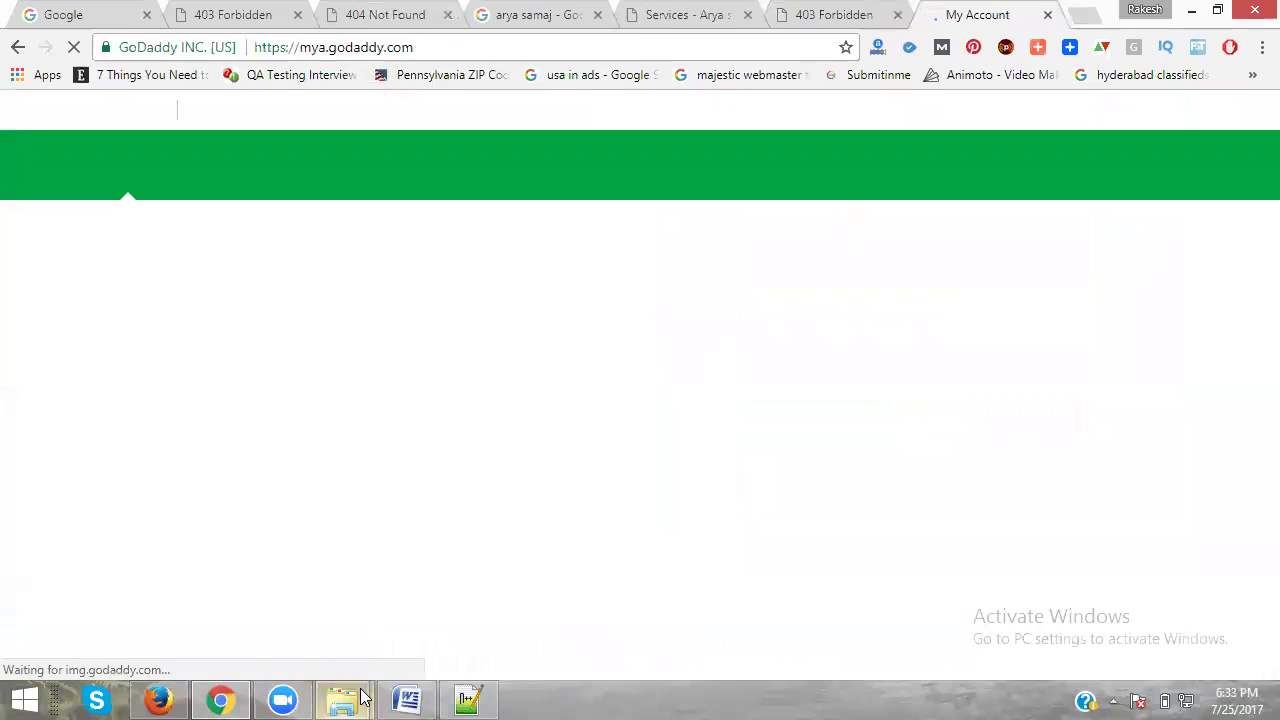
mouse_move(342, 700)
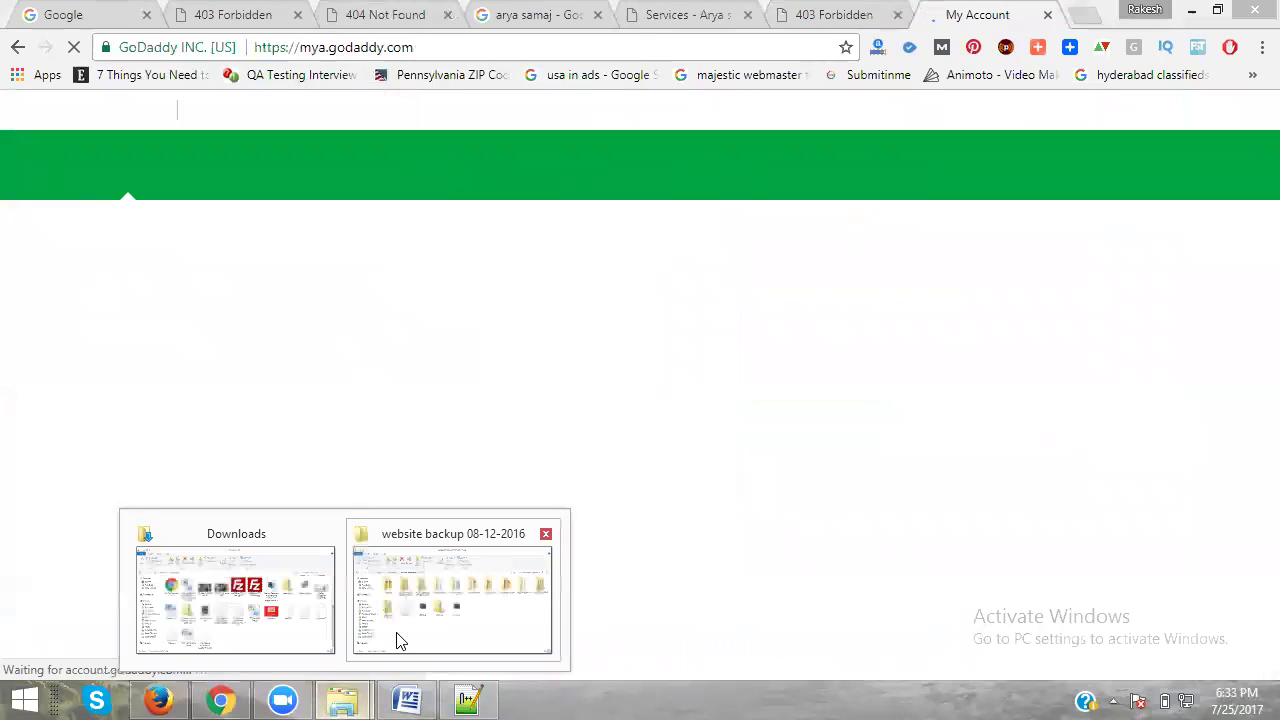
click(420, 600)
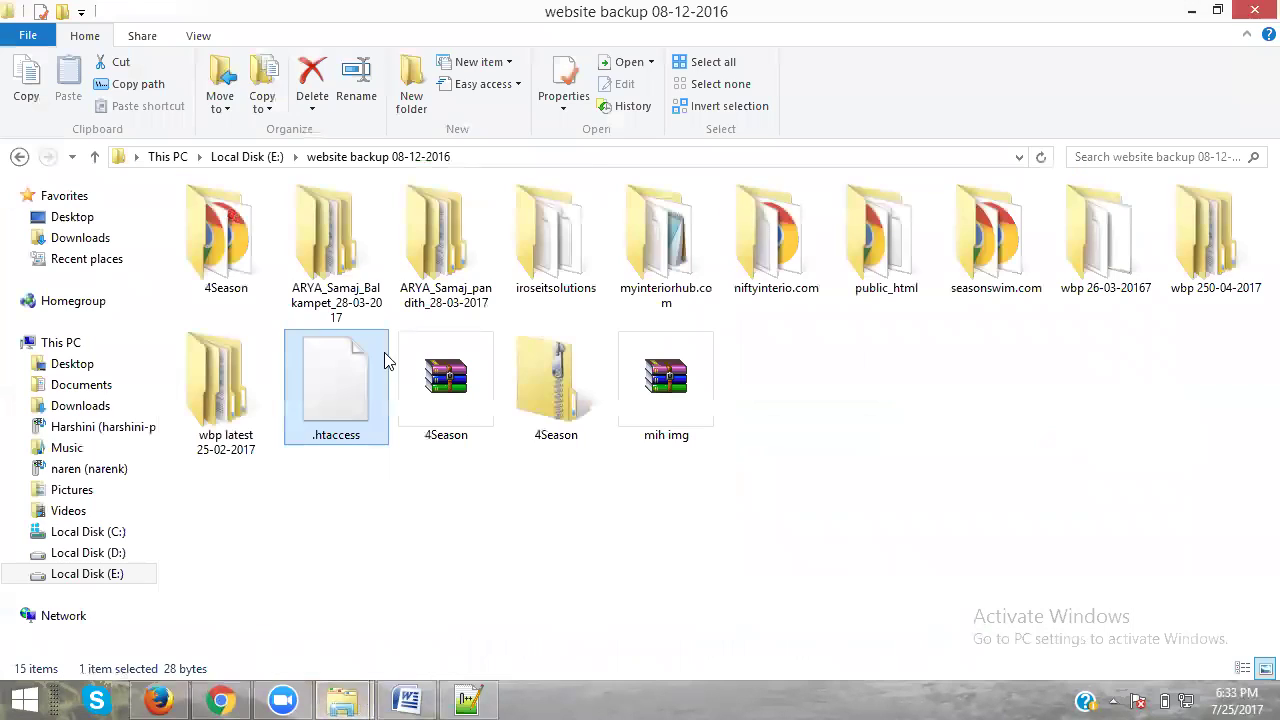
click(240, 157)
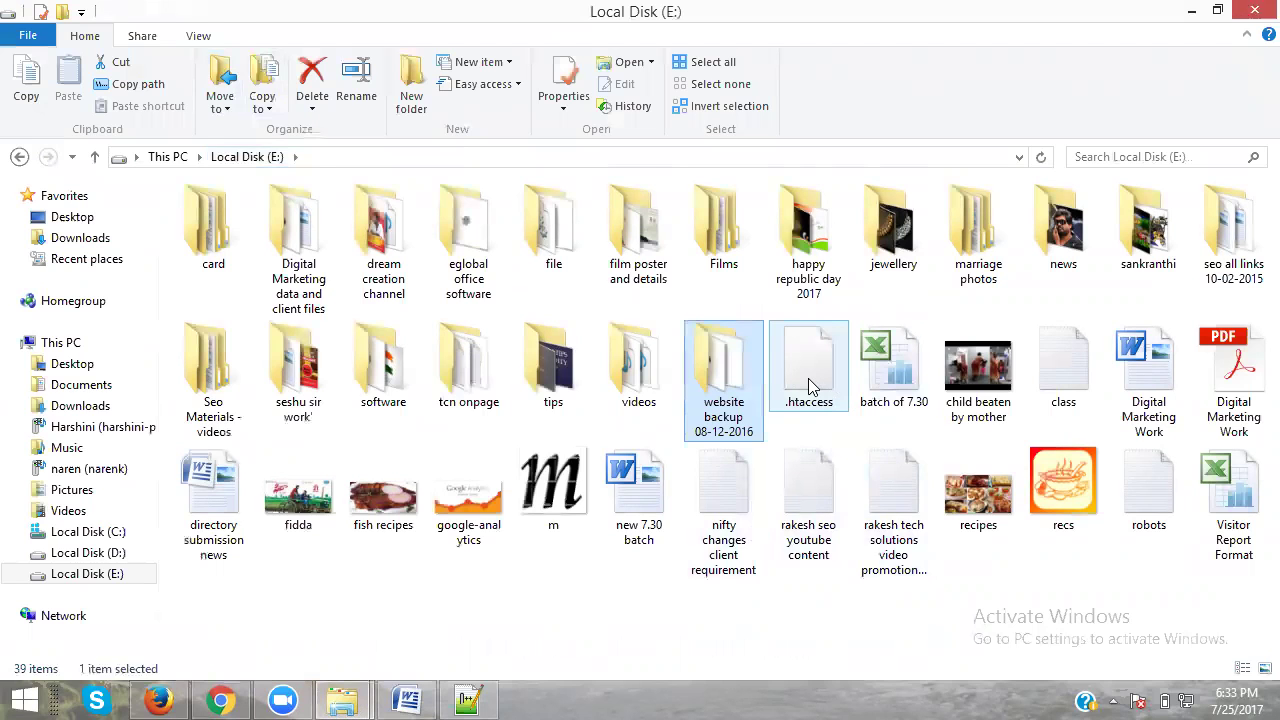
key(alt+Tab)
- Expand the registered domains, open DNS management for wowwin.in and scroll through its records
scroll(570, 388, down, 3)
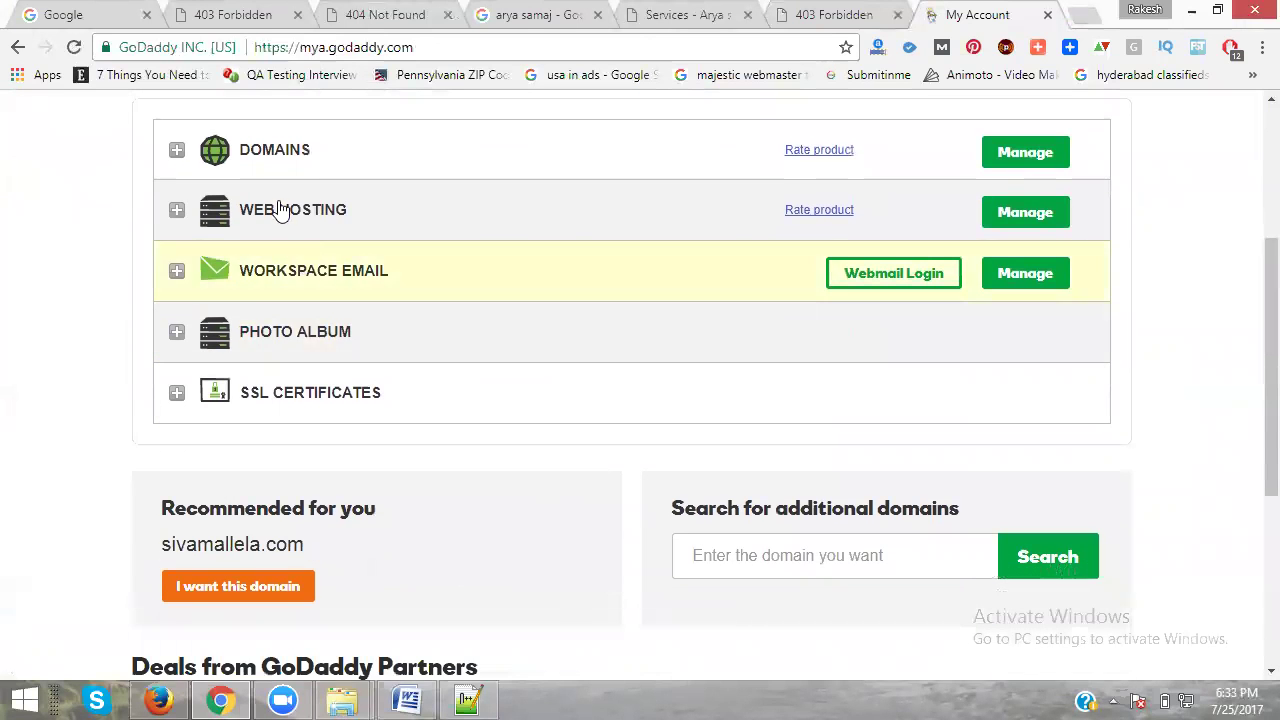
click(266, 157)
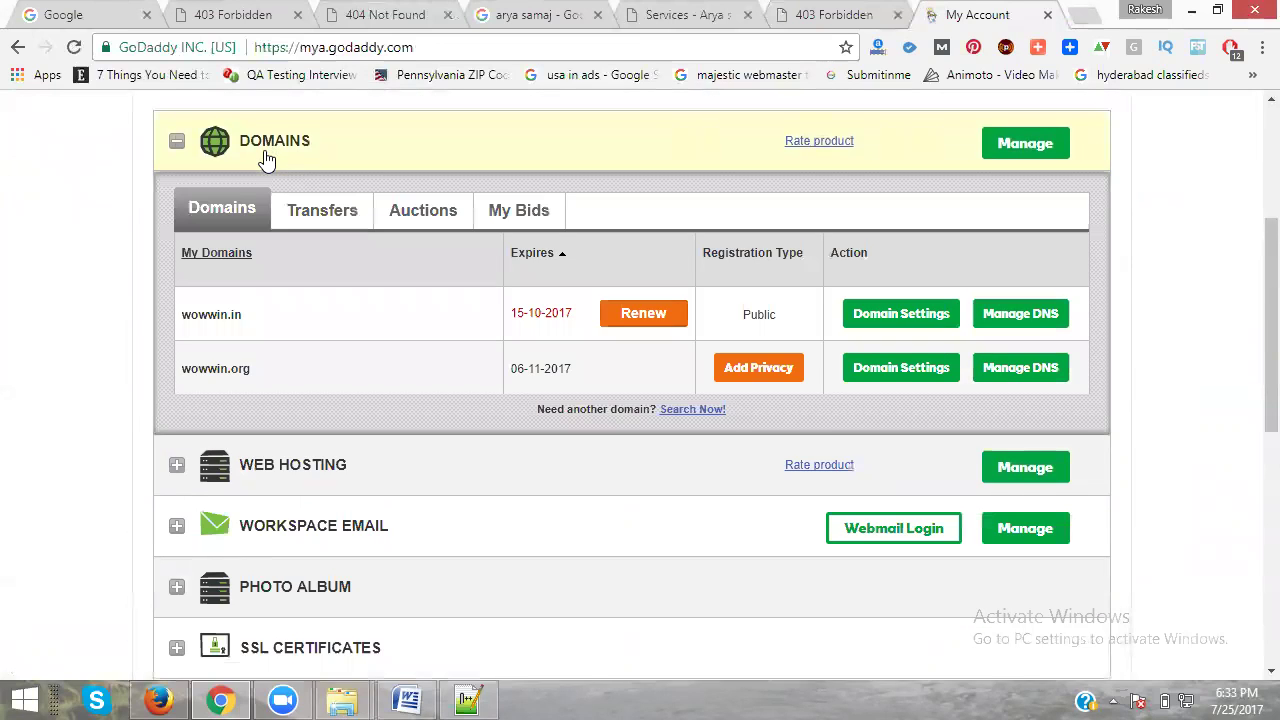
click(1048, 327)
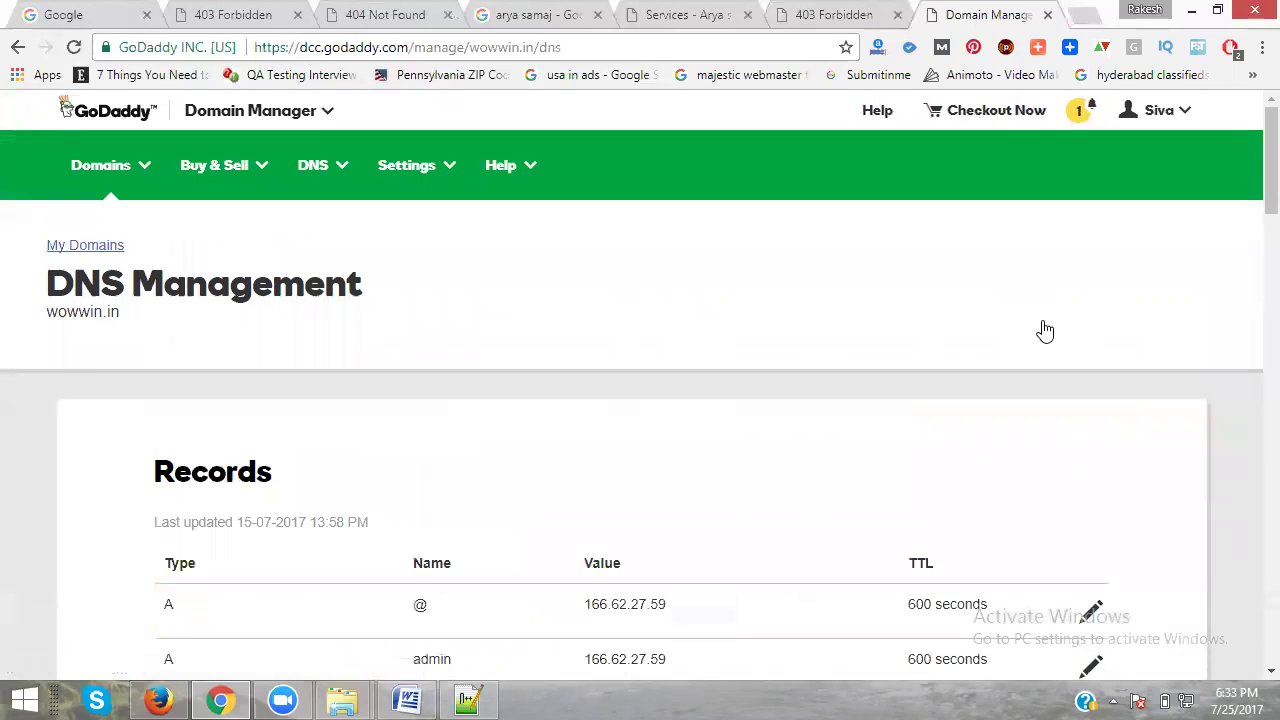
scroll(1046, 329, down, 3)
scroll(1046, 329, down, 10)
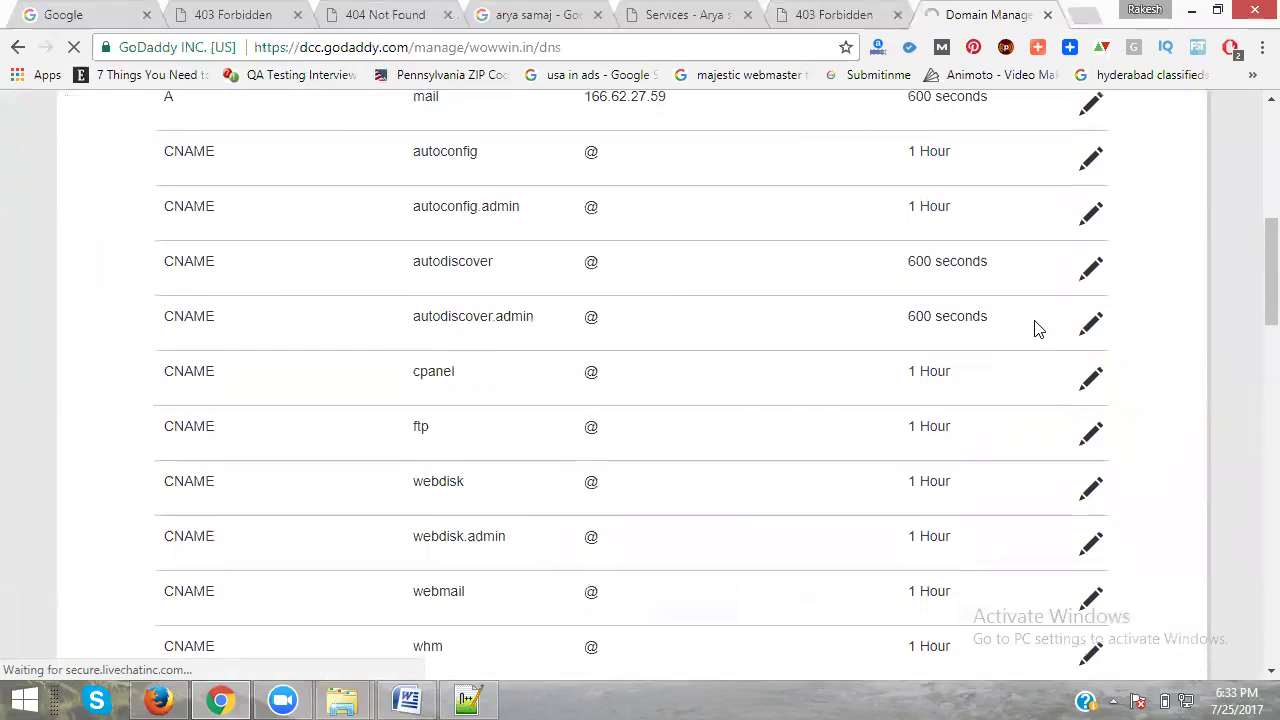
scroll(1018, 329, down, 8)
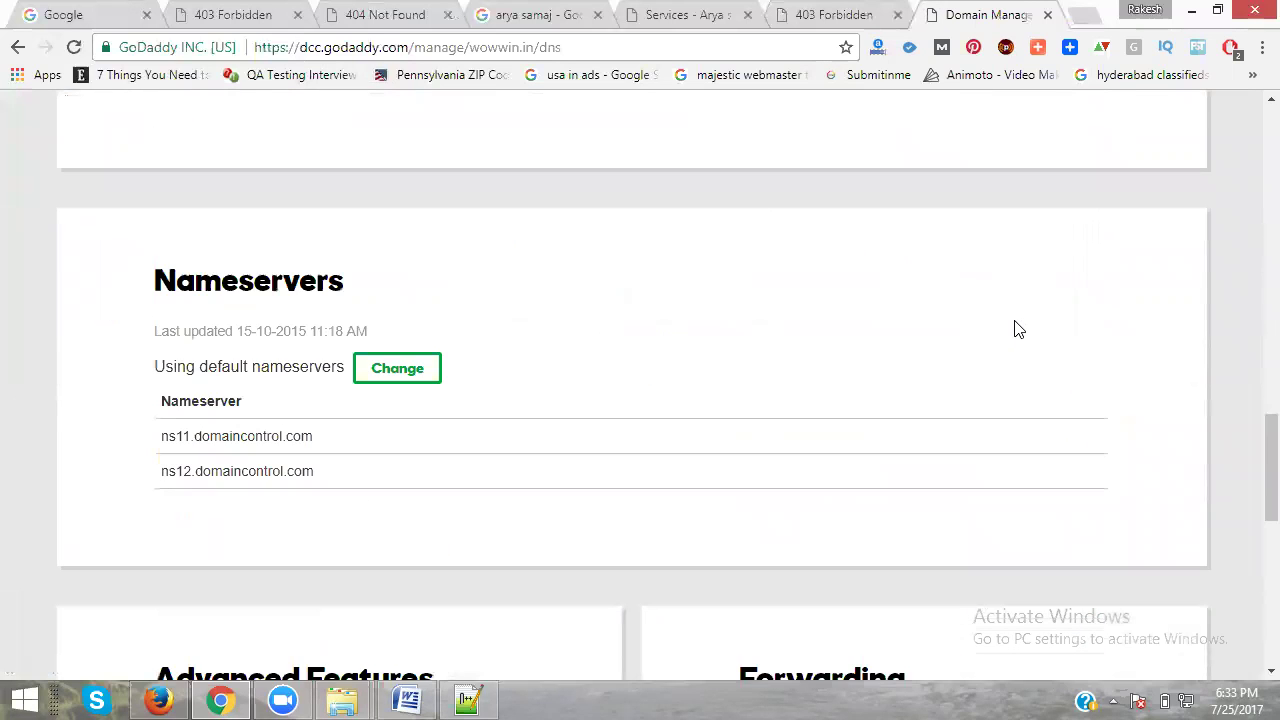
scroll(1010, 333, down, 4)
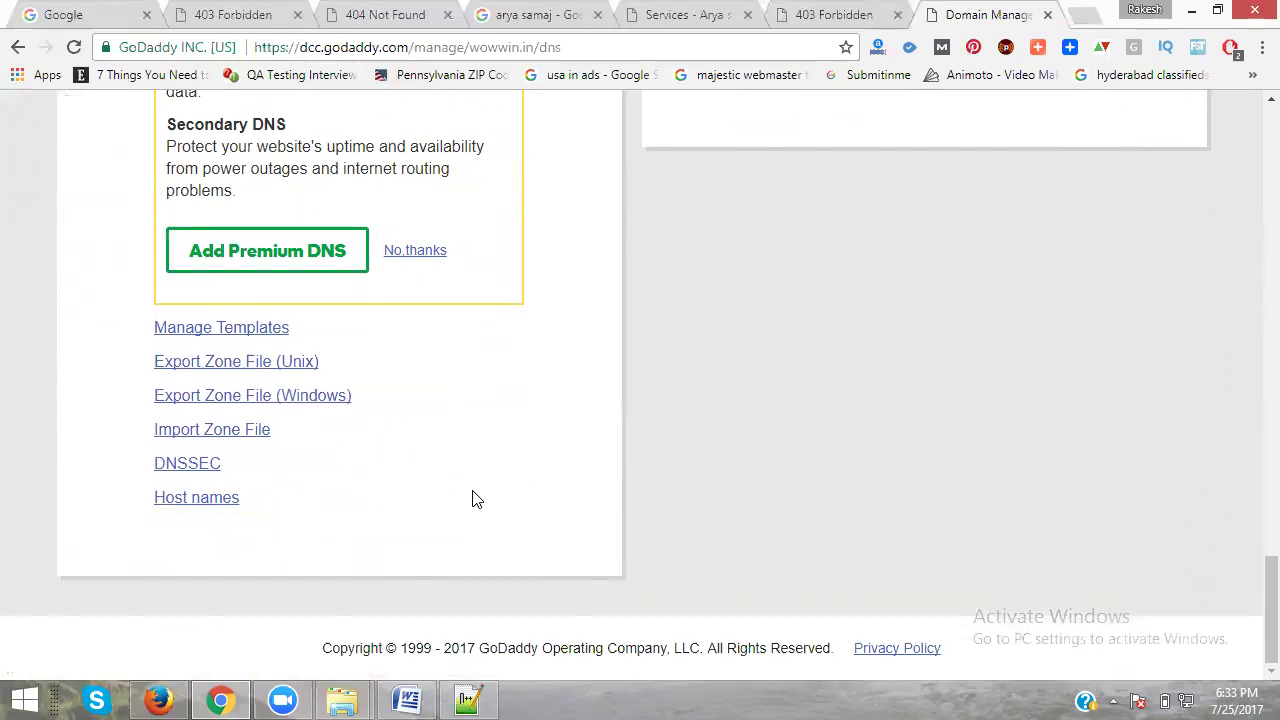
scroll(476, 499, up, 2)
scroll(470, 502, up, 3)
scroll(474, 511, down, 4)
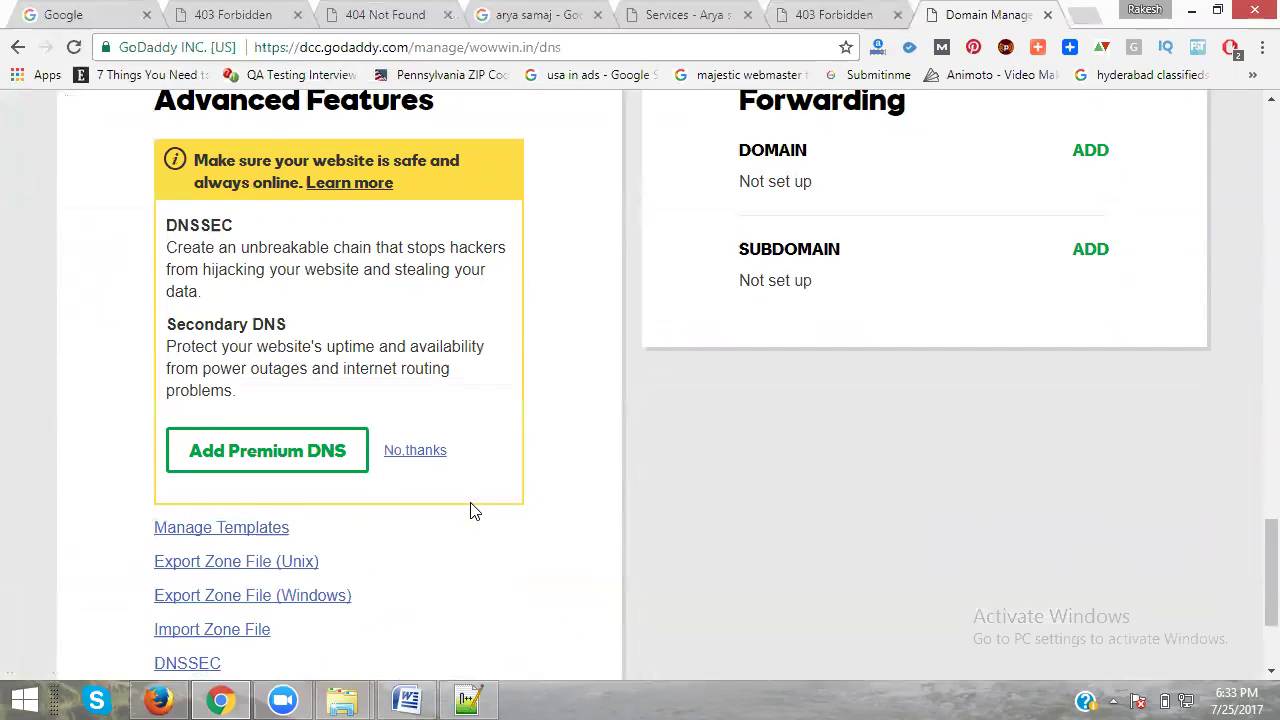
scroll(1024, 556, down, 1)
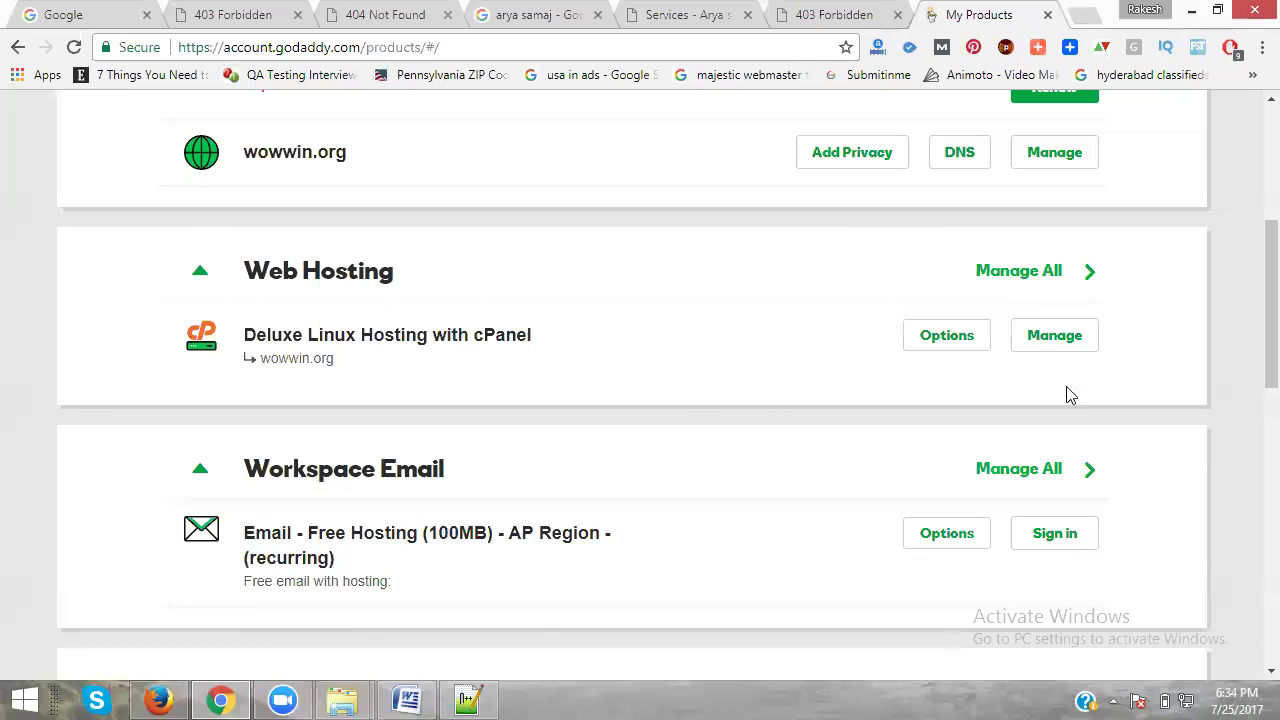
- Open the hosting plan's cPanel and scroll down to File Manager in the Files section
click(1057, 345)
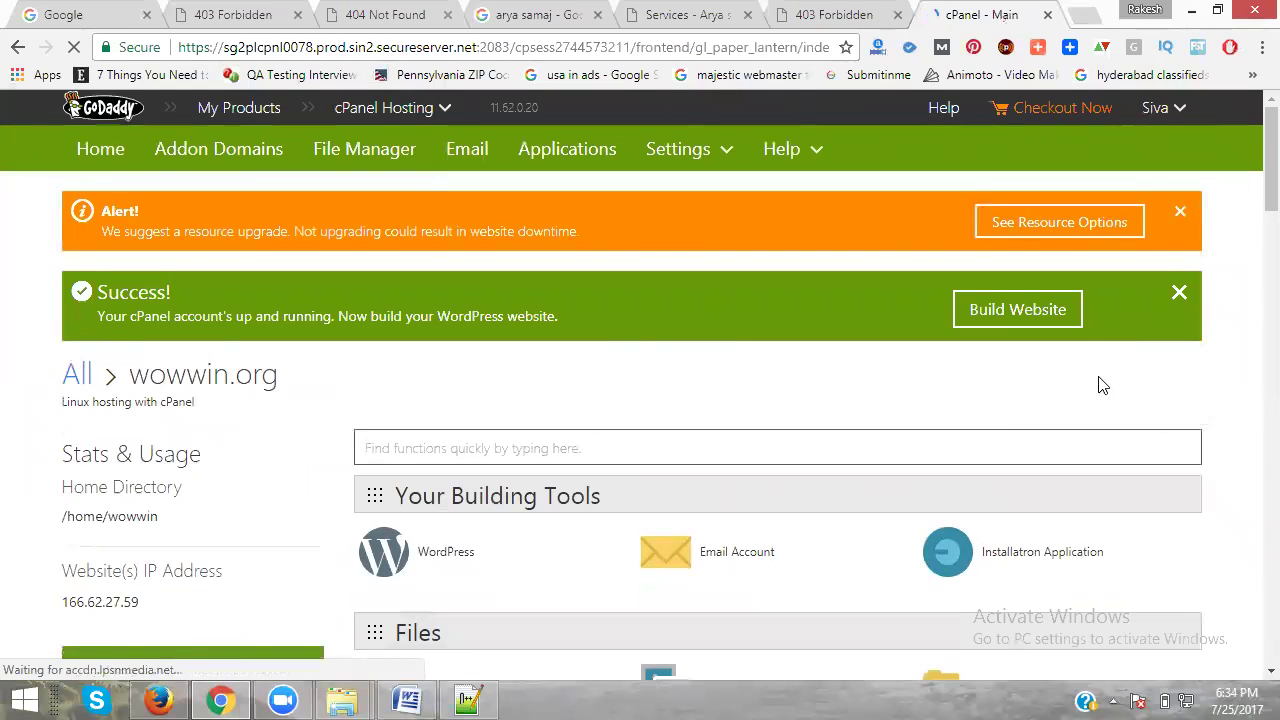
scroll(1101, 373, down, 2)
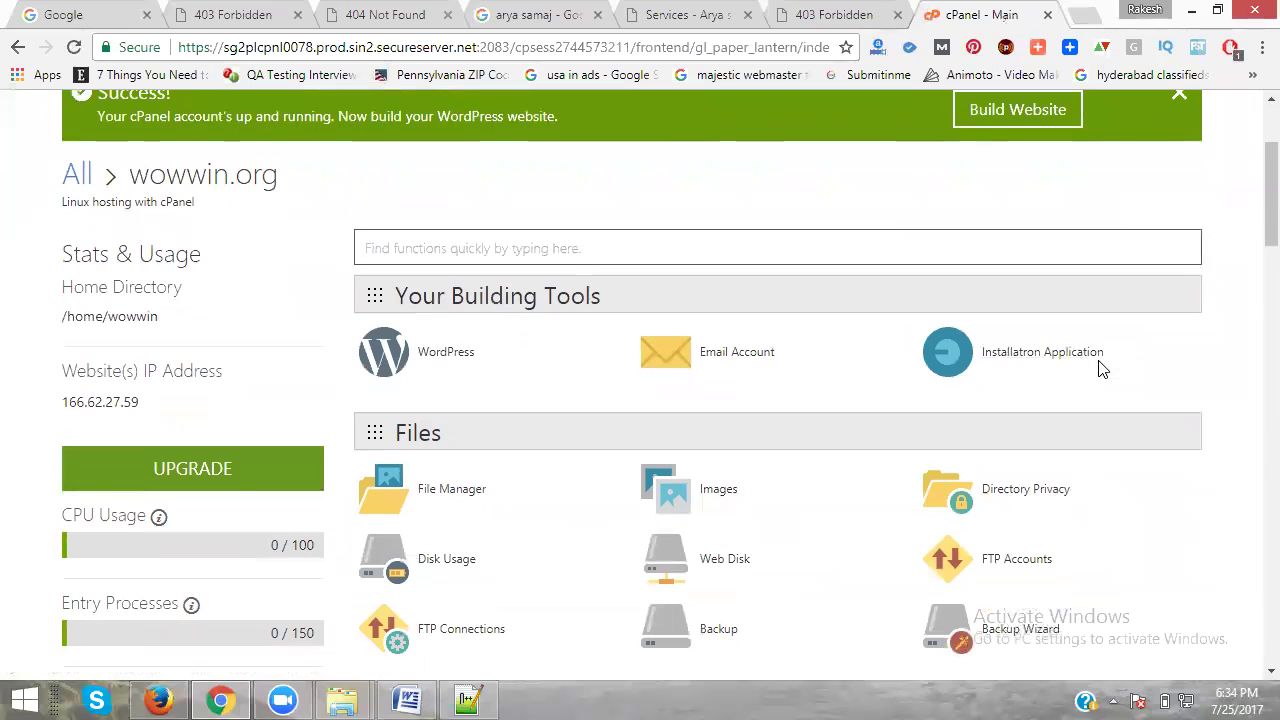
scroll(1097, 366, down, 3)
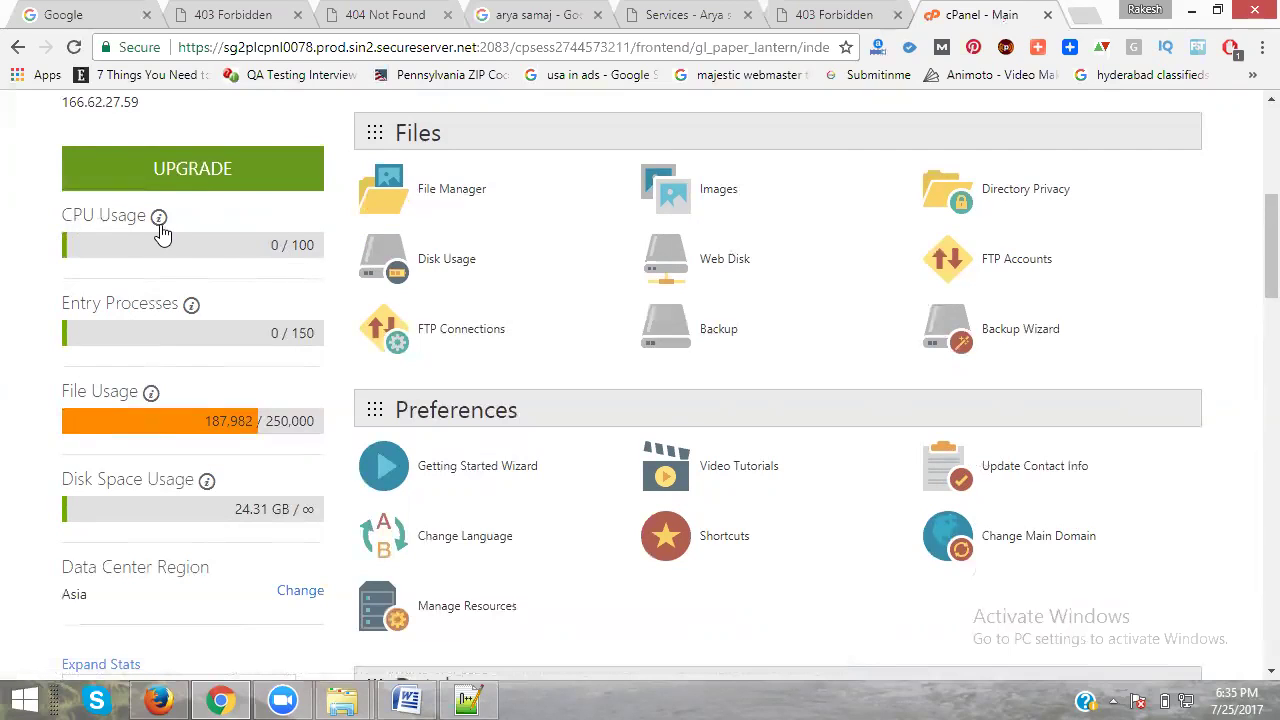
mouse_move(160, 225)
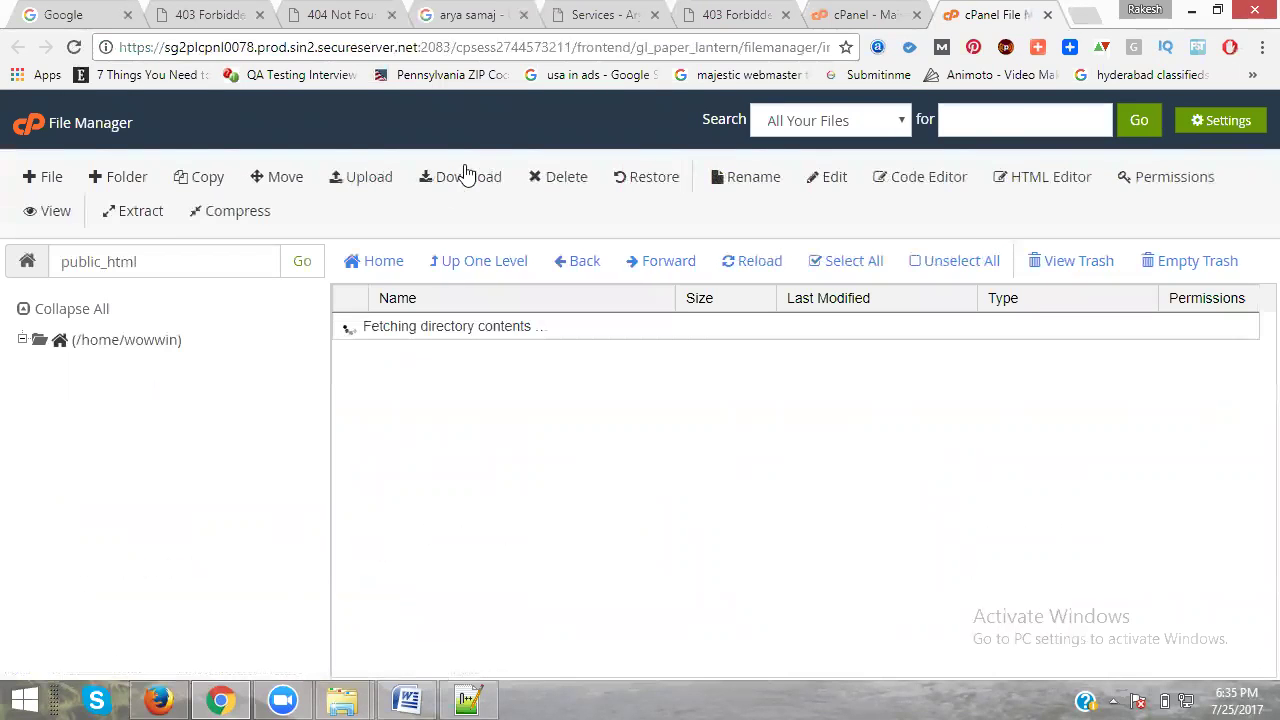
- Glance at the wowwin.in Not Found tab, then open the wowwin.in folder in public_html
click(336, 18)
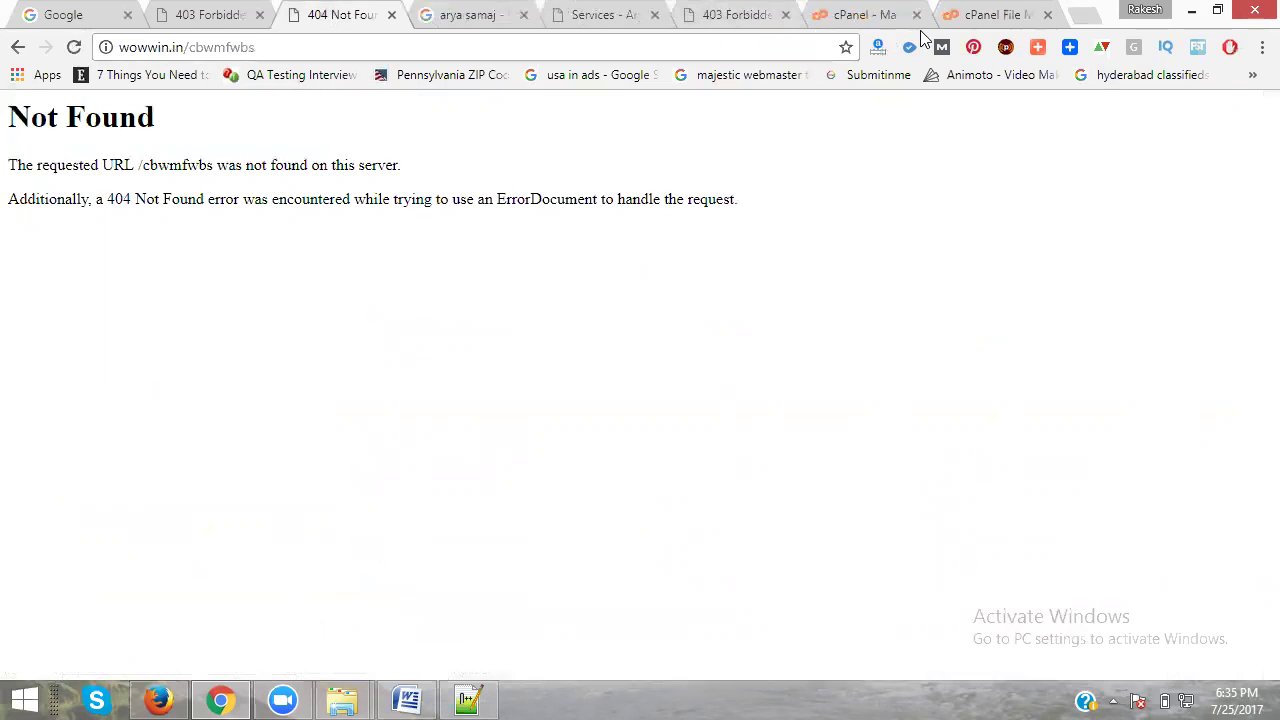
click(965, 14)
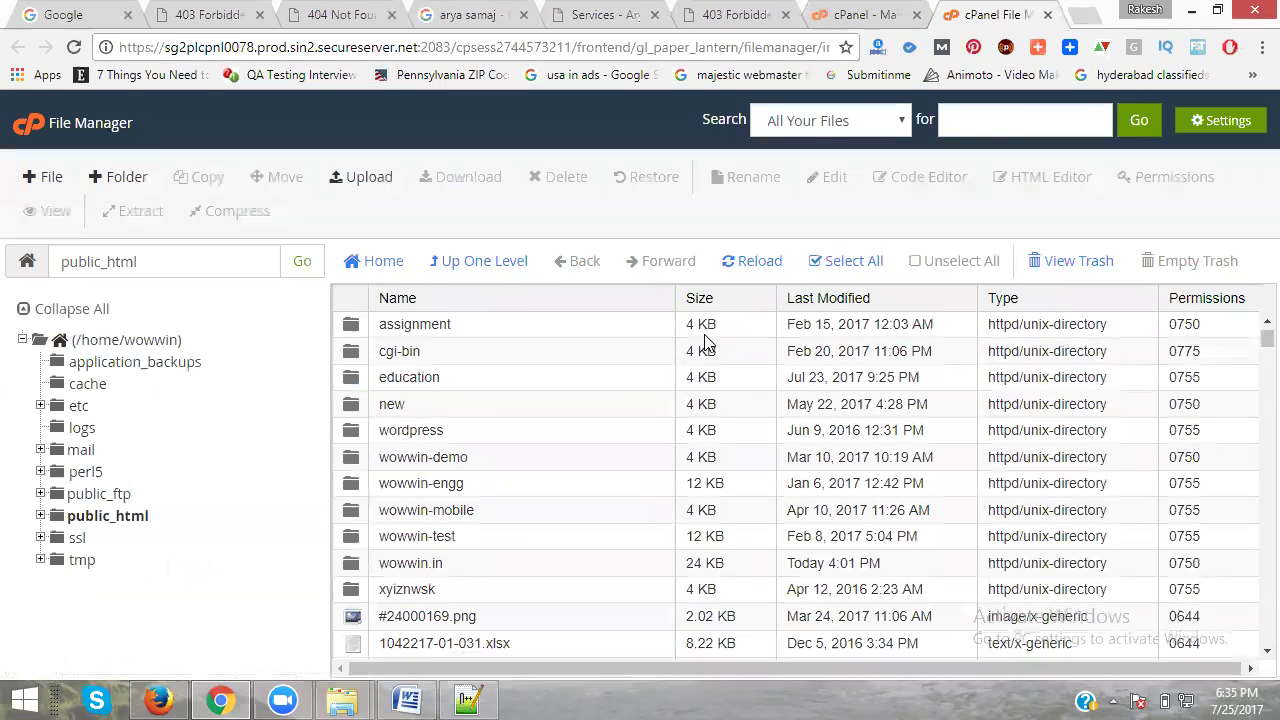
scroll(444, 498, down, 1)
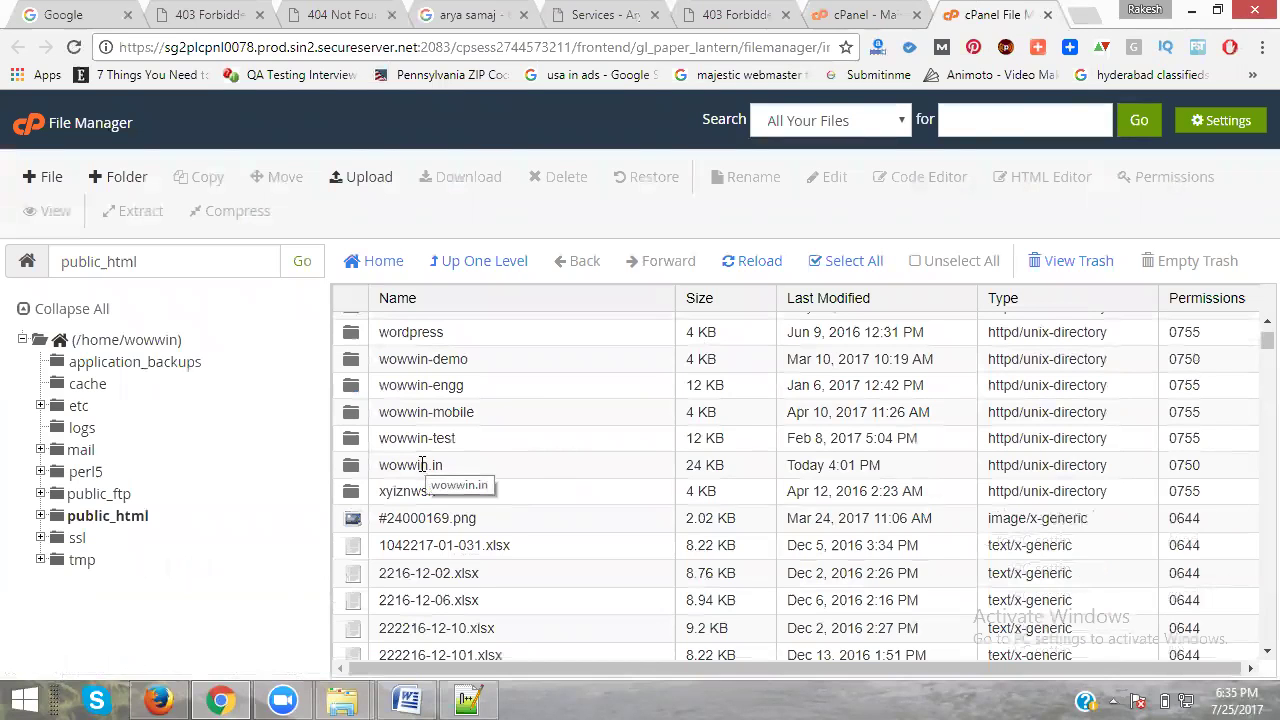
double_click(475, 465)
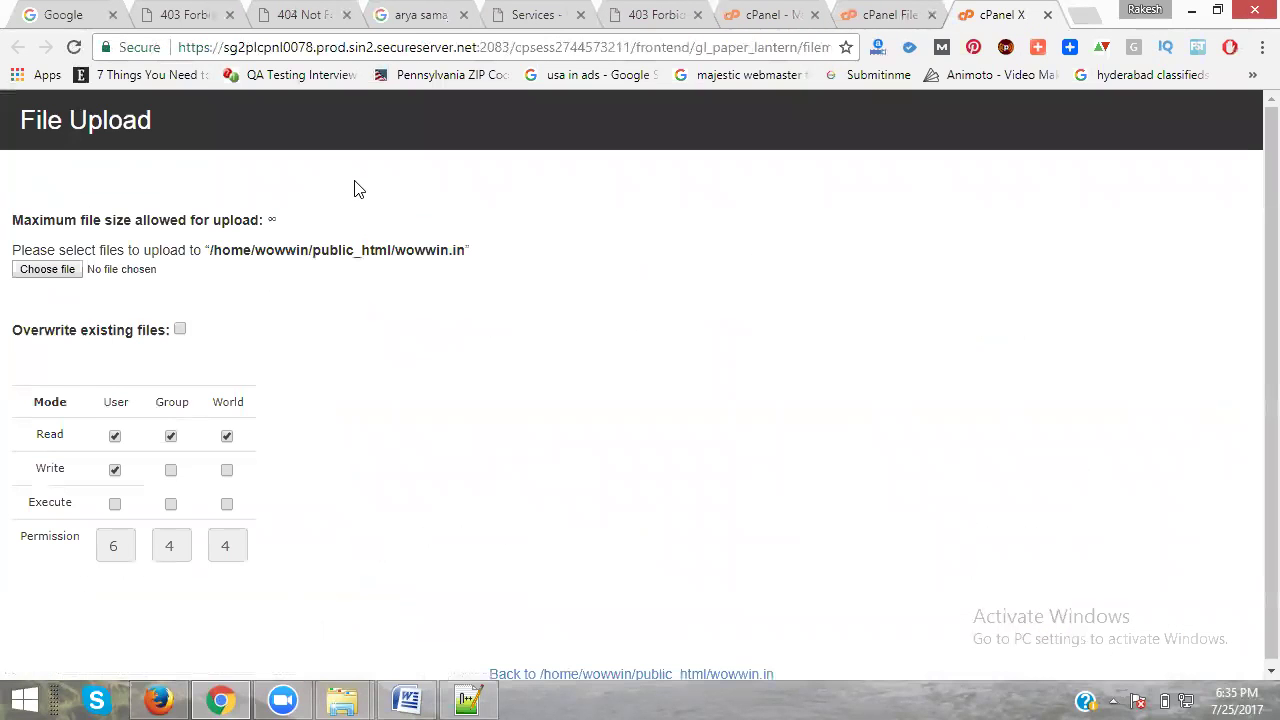
- Upload .htaccess from Local Disk (E:) into wowwin.in, overwriting the server copy
click(44, 272)
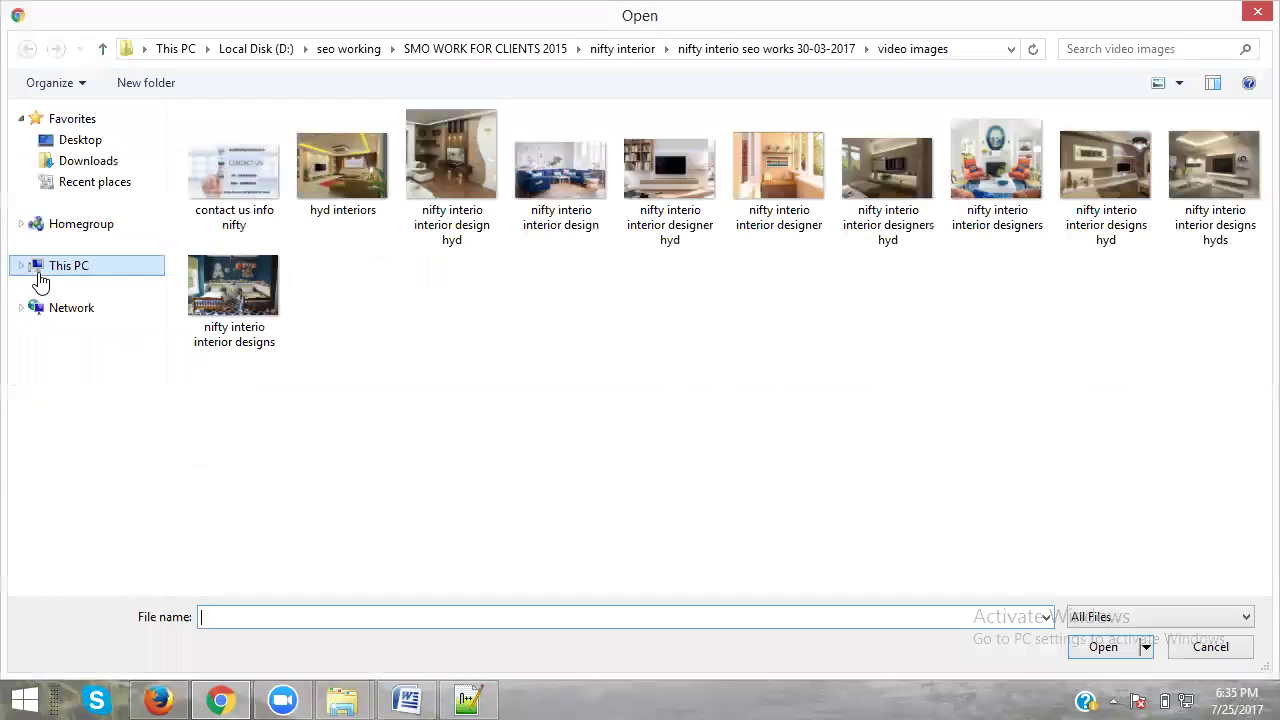
click(124, 500)
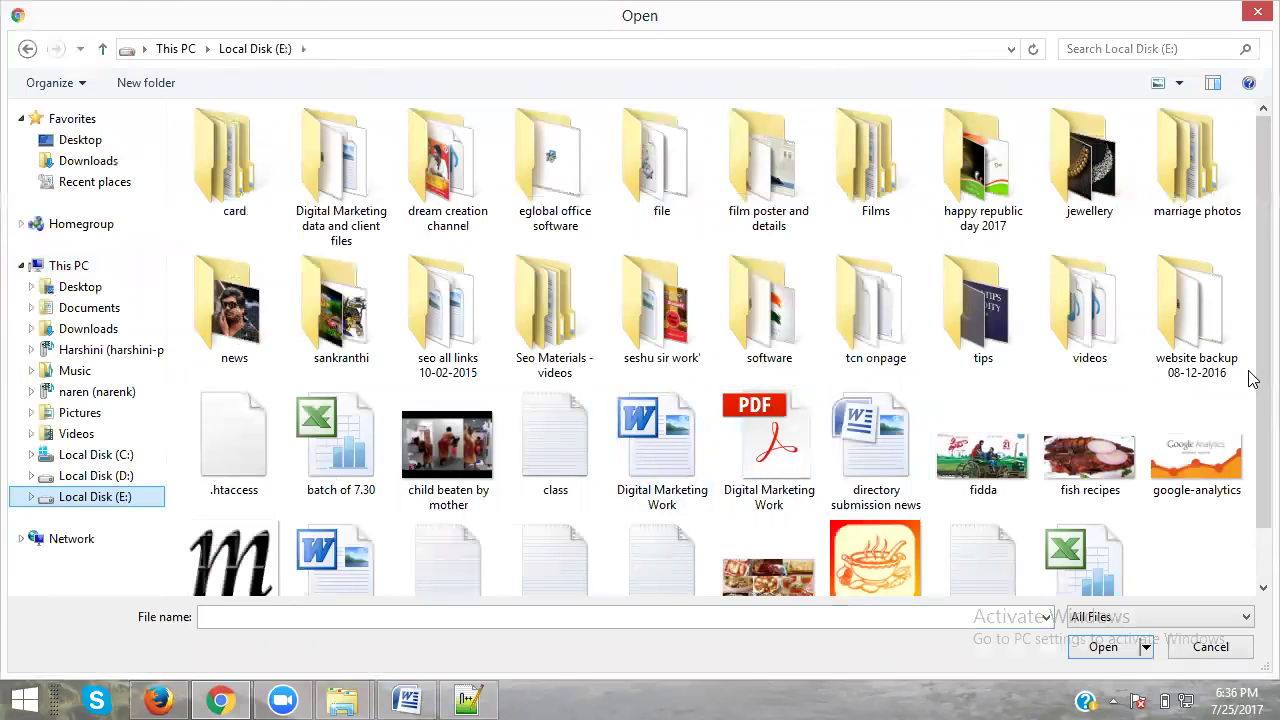
scroll(1250, 408, down, 1)
scroll(1250, 408, down, 1)
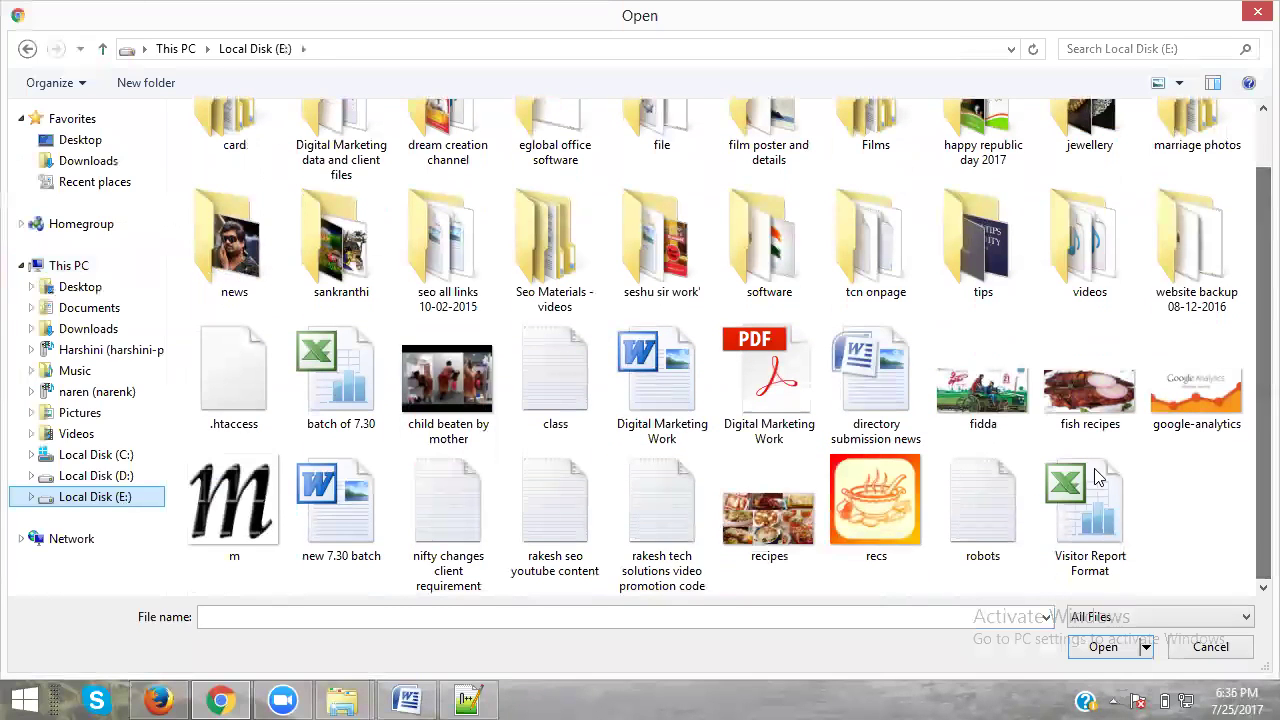
double_click(225, 398)
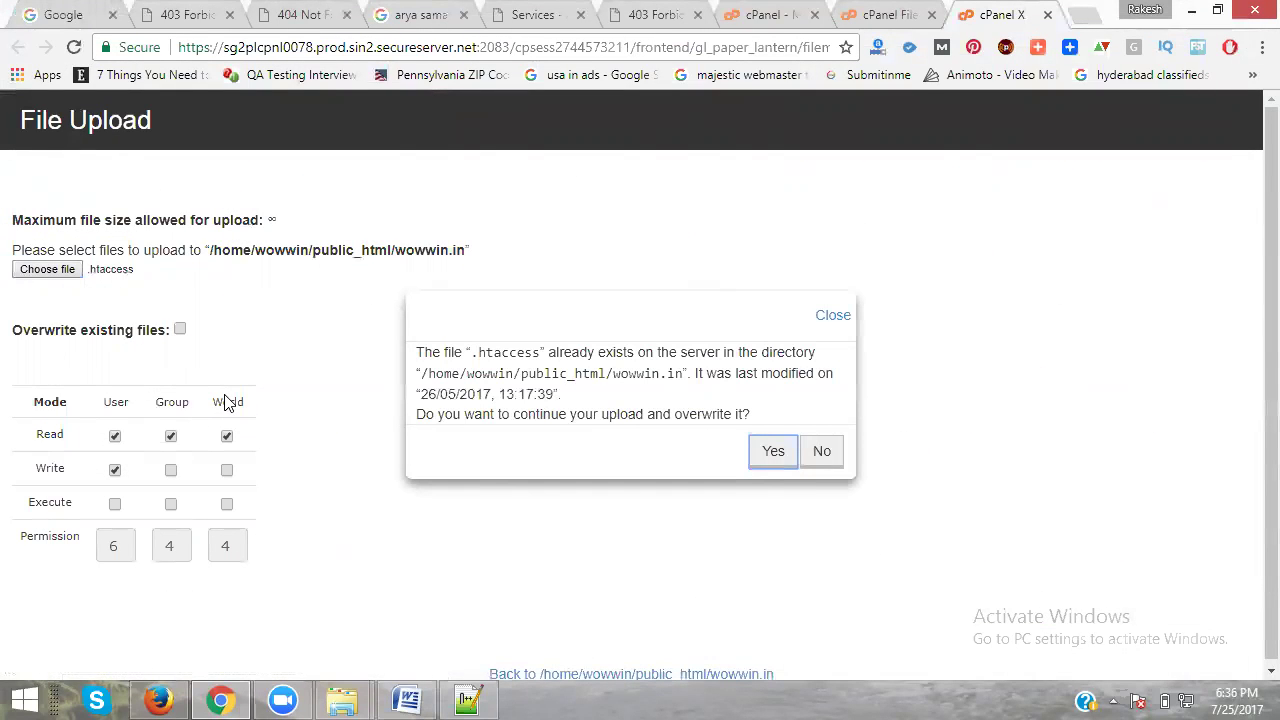
click(780, 453)
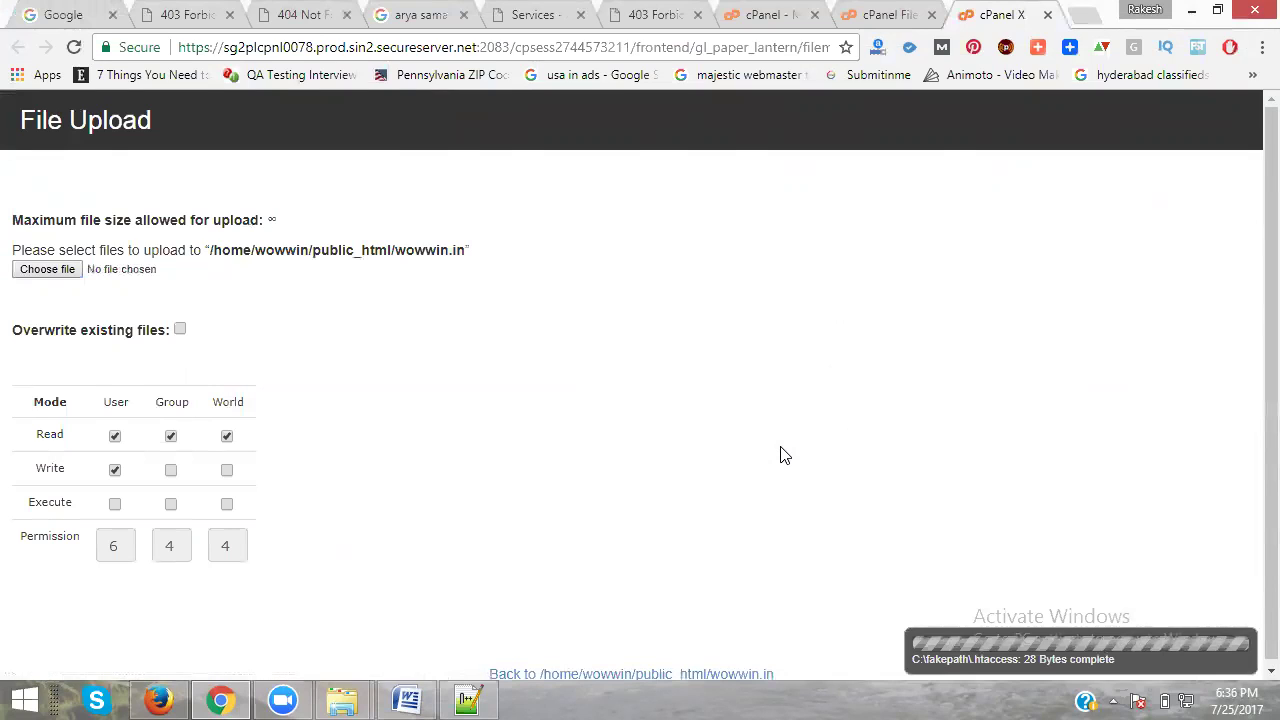
- Load made-up wowwin.in/sjhfvjsv to confirm the home page appears, then view .htaccess in Notepad++
click(306, 15)
drag(189, 47, 381, 52)
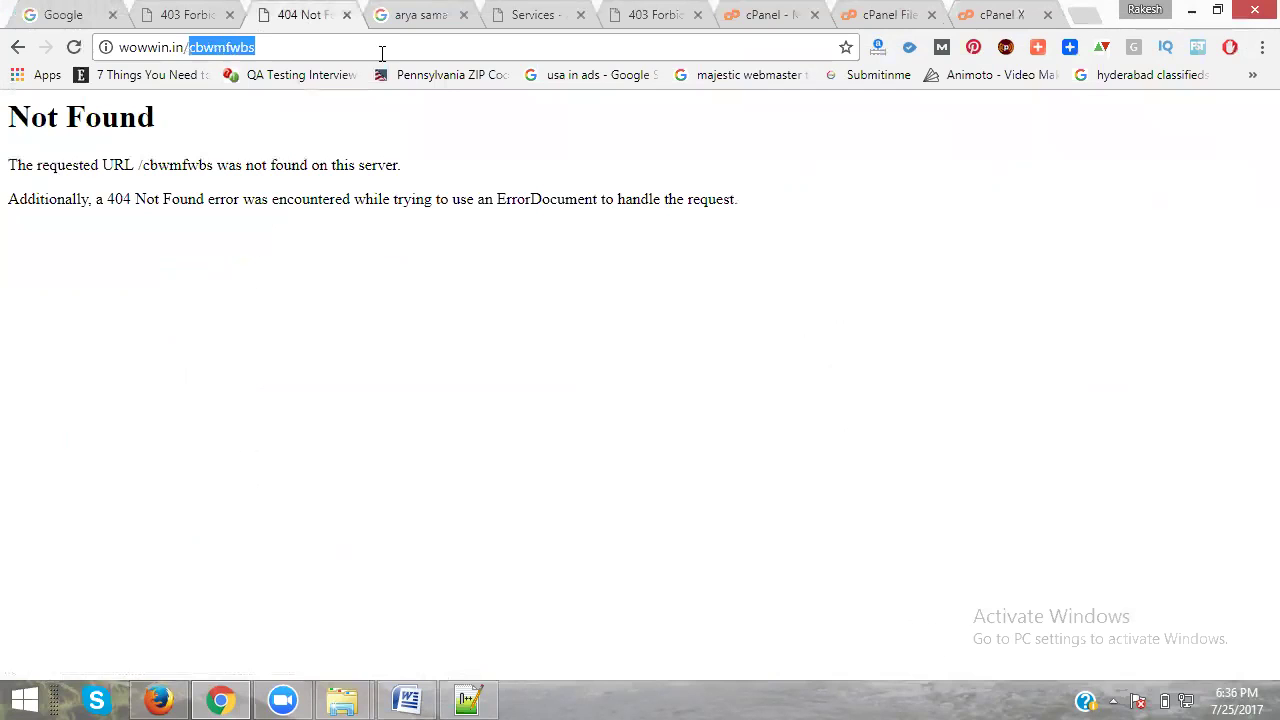
text(sjhfvjsv)
key(Return)
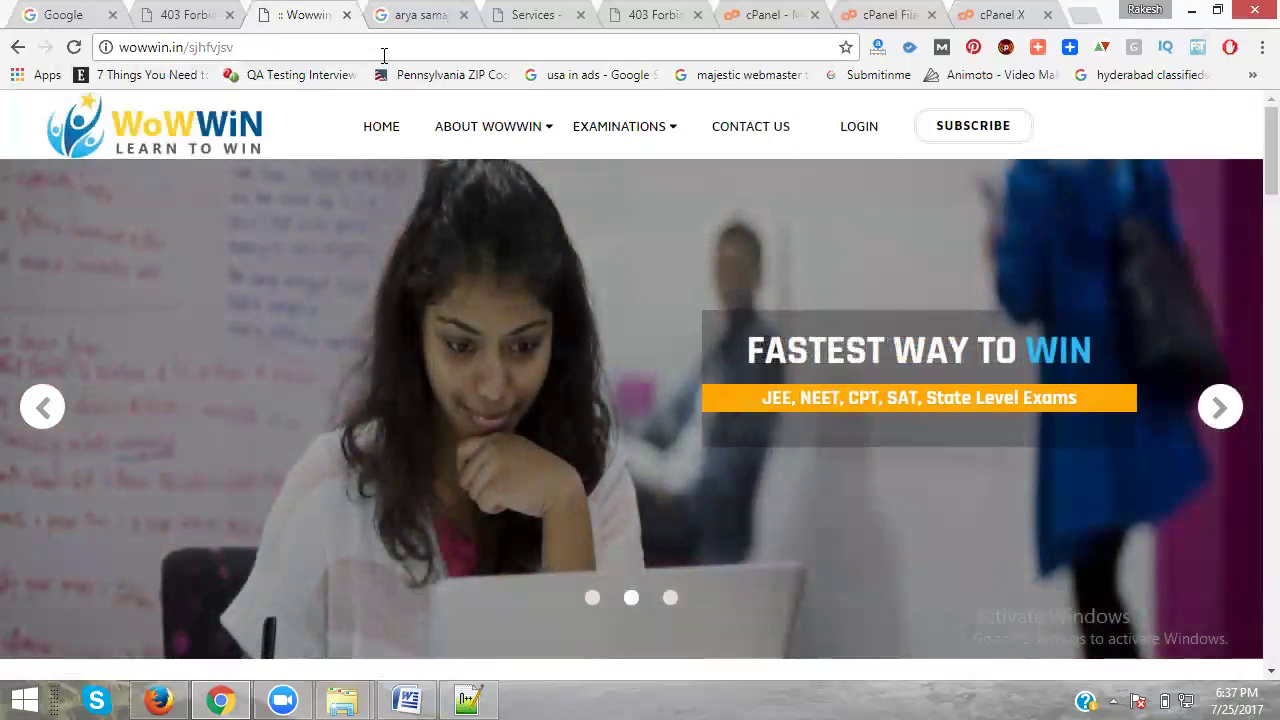
click(490, 698)
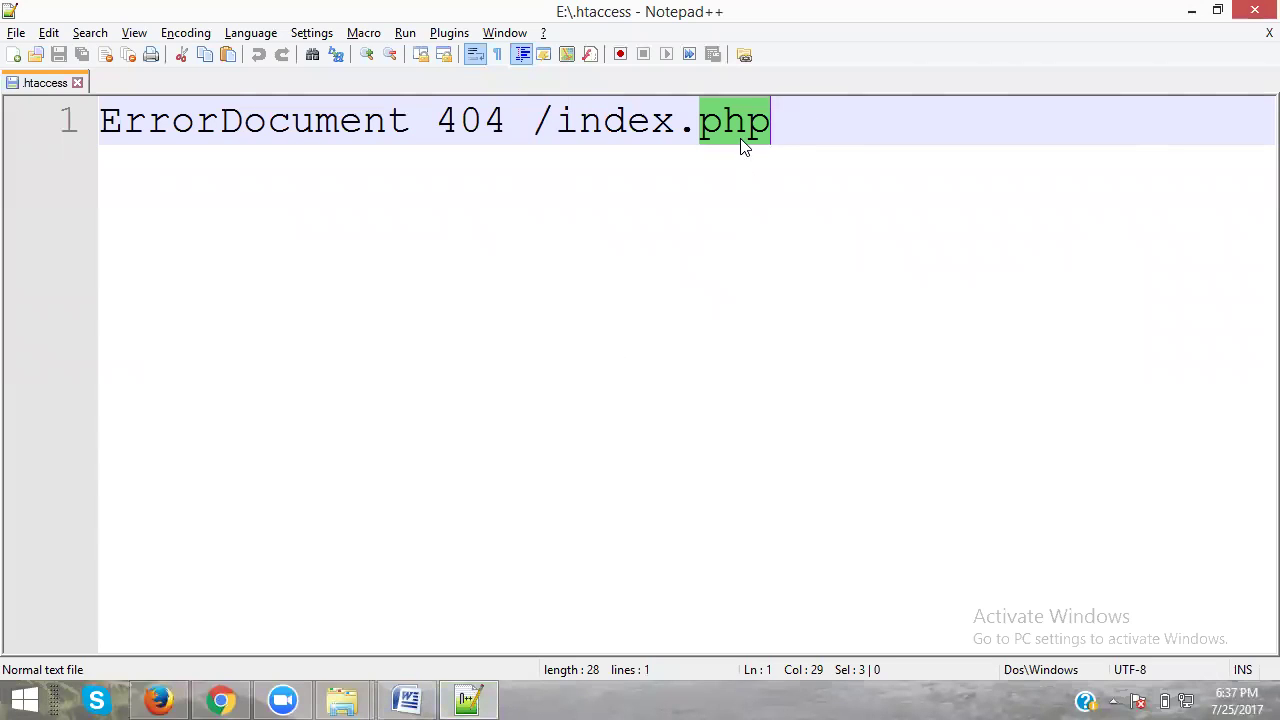